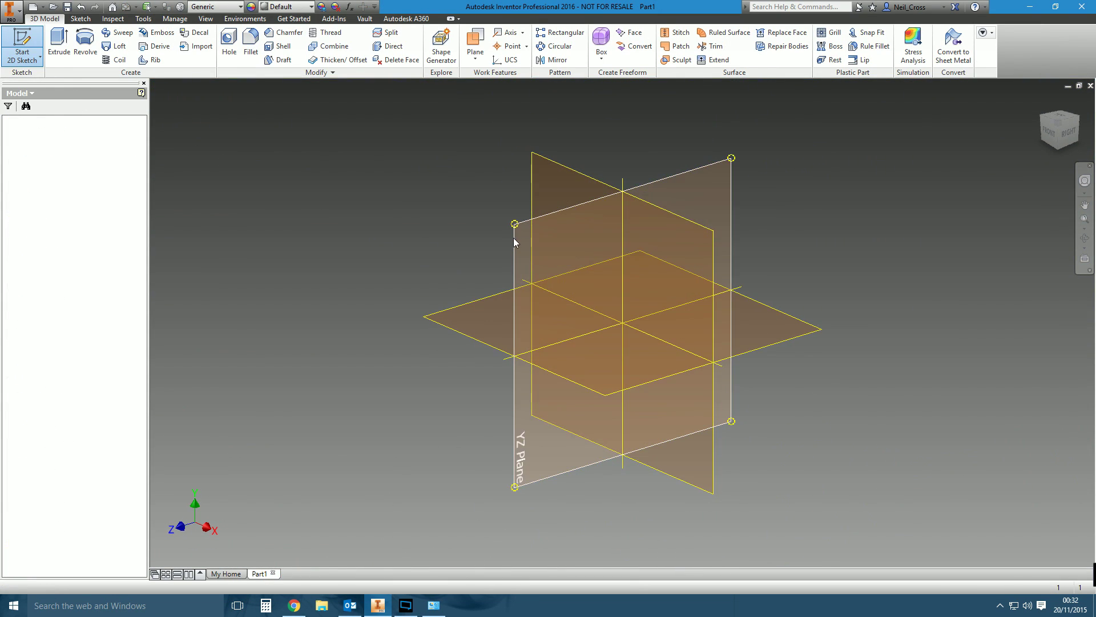
Step: Start a sketch on the YZ plane and insert Bender.png as the reference image
click(512, 237)
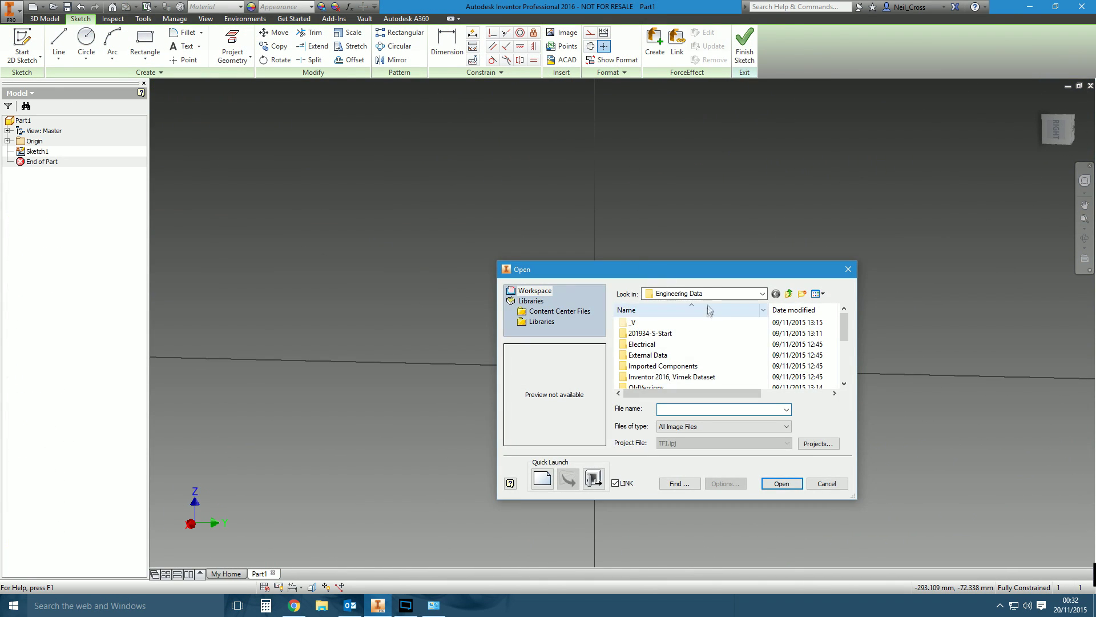
click(789, 293)
double_click(642, 333)
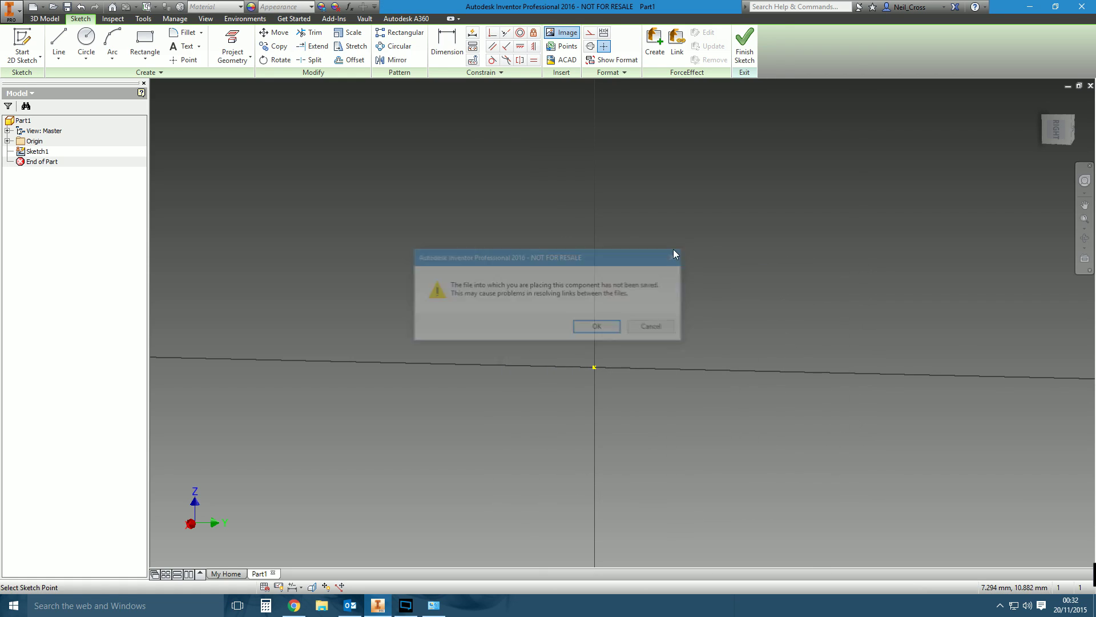
click(614, 329)
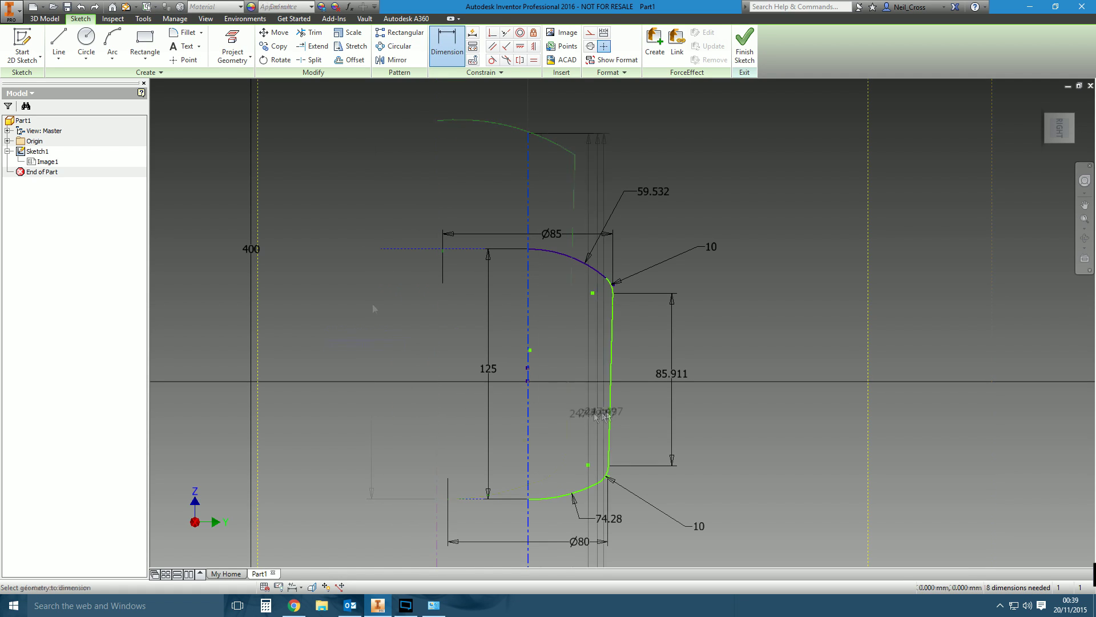
Step: Finish the torso sketch and revolve the half-profile into the solid Torso body
click(745, 43)
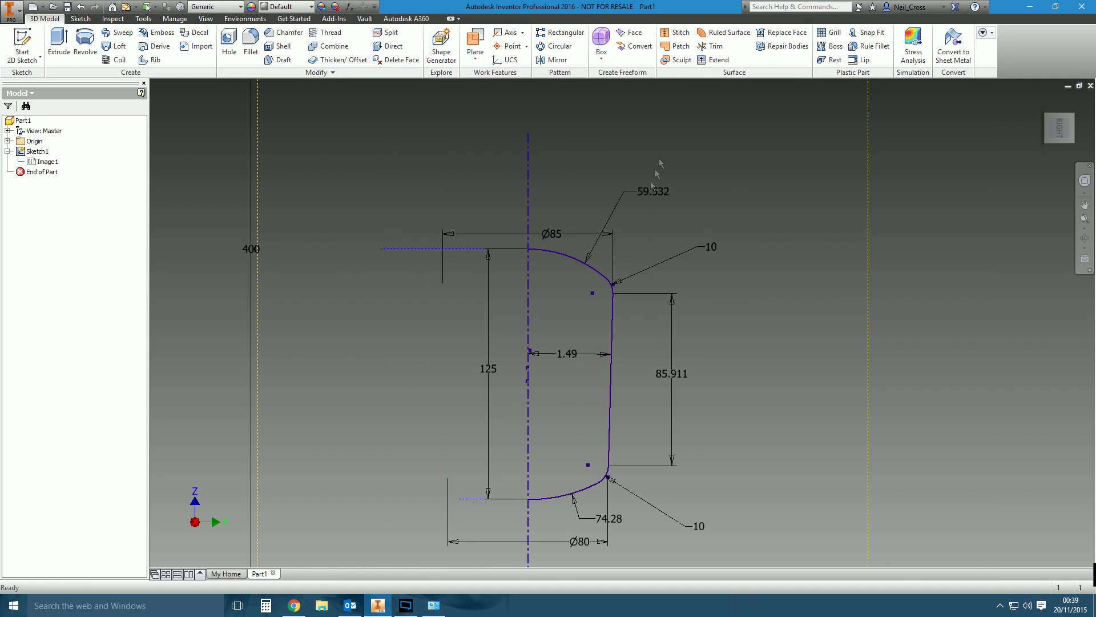
click(87, 46)
click(223, 218)
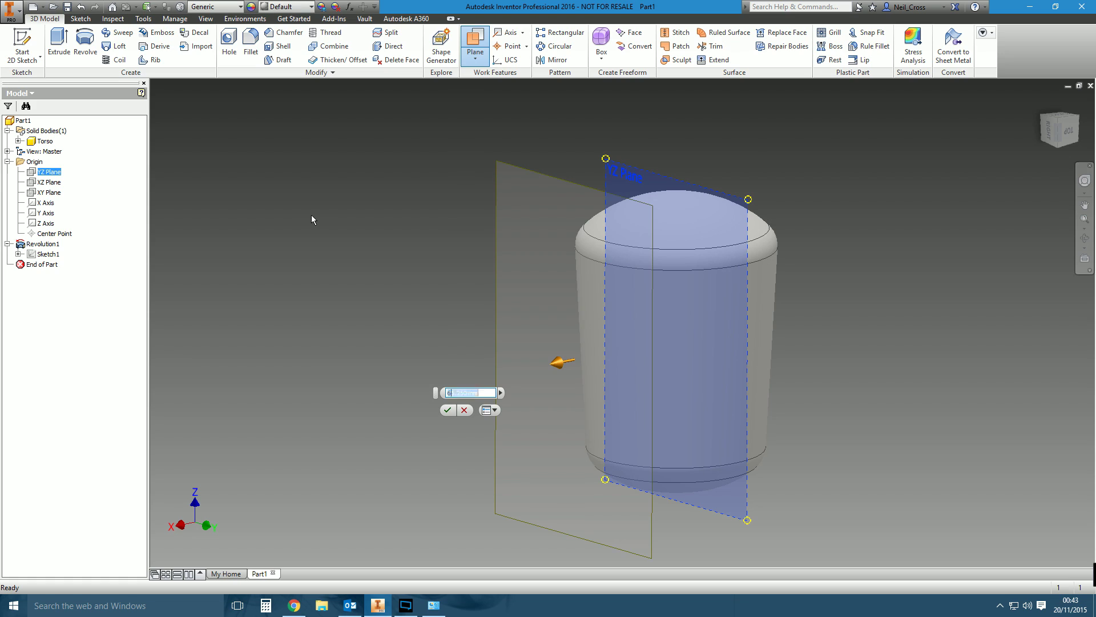
Step: Accept the offset work plane in front of the torso and start a 2D sketch on it
key(Return)
click(23, 46)
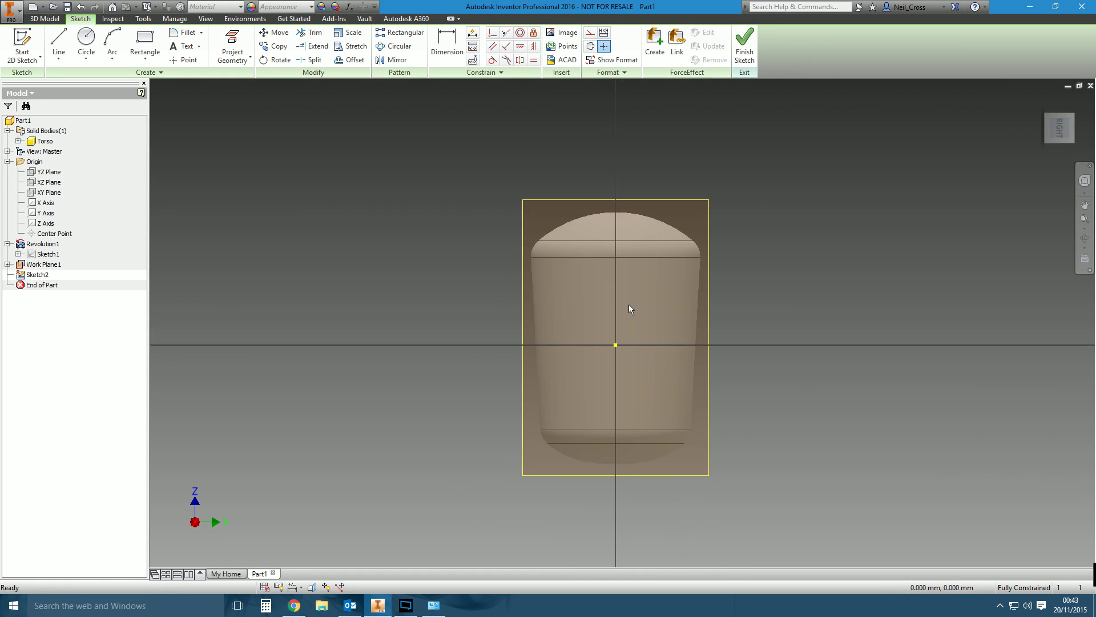
scroll(629, 309, down, 4)
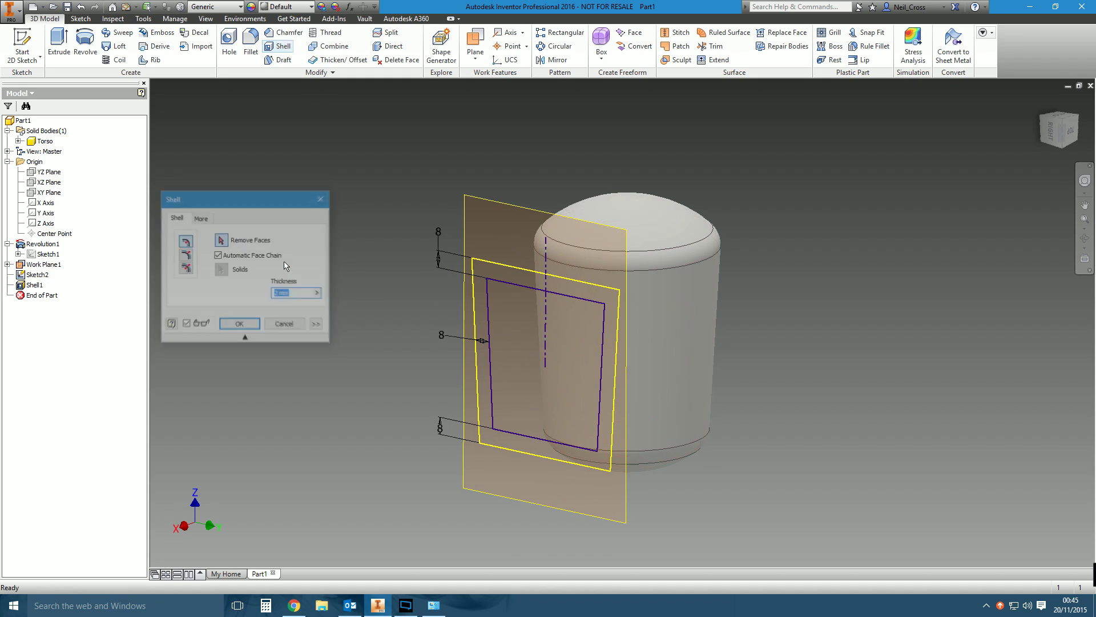
Step: Apply the 1 mm shell and extrude the door outline about 44 mm into the torso
key(Return)
key(e)
drag(627, 336, 718, 327)
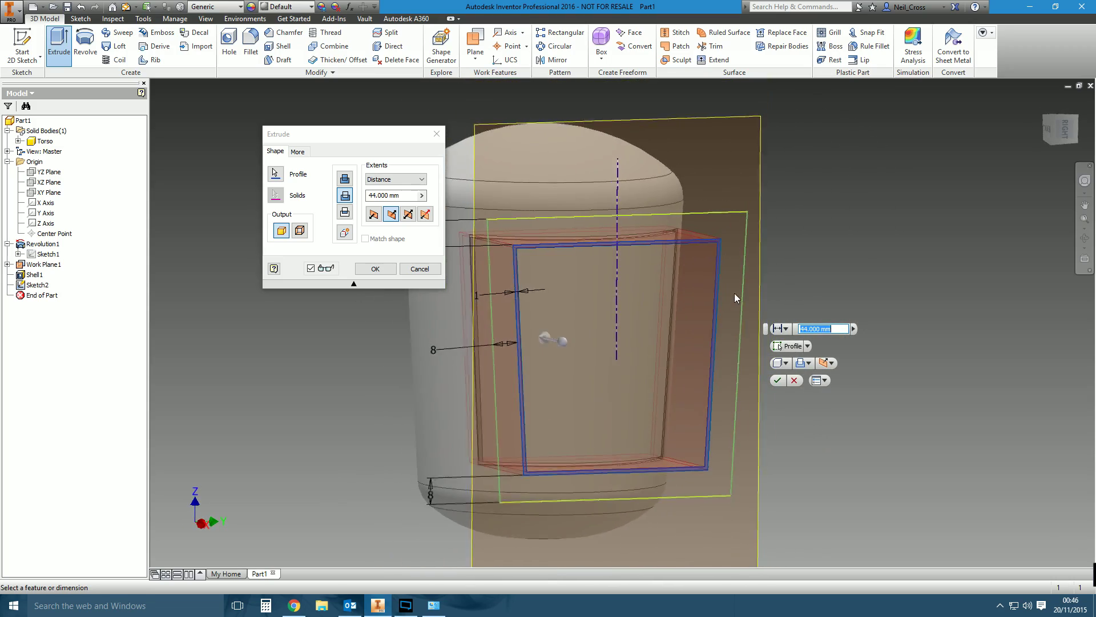
click(375, 269)
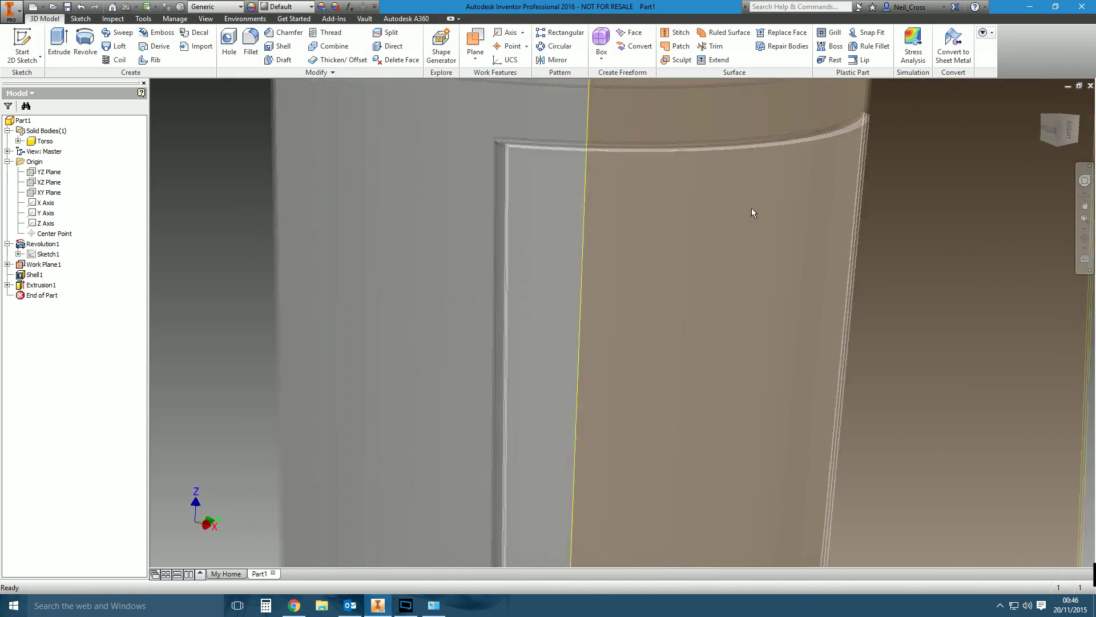
Step: Fillet the eight door corner edges with a 10 mm radius
key(f)
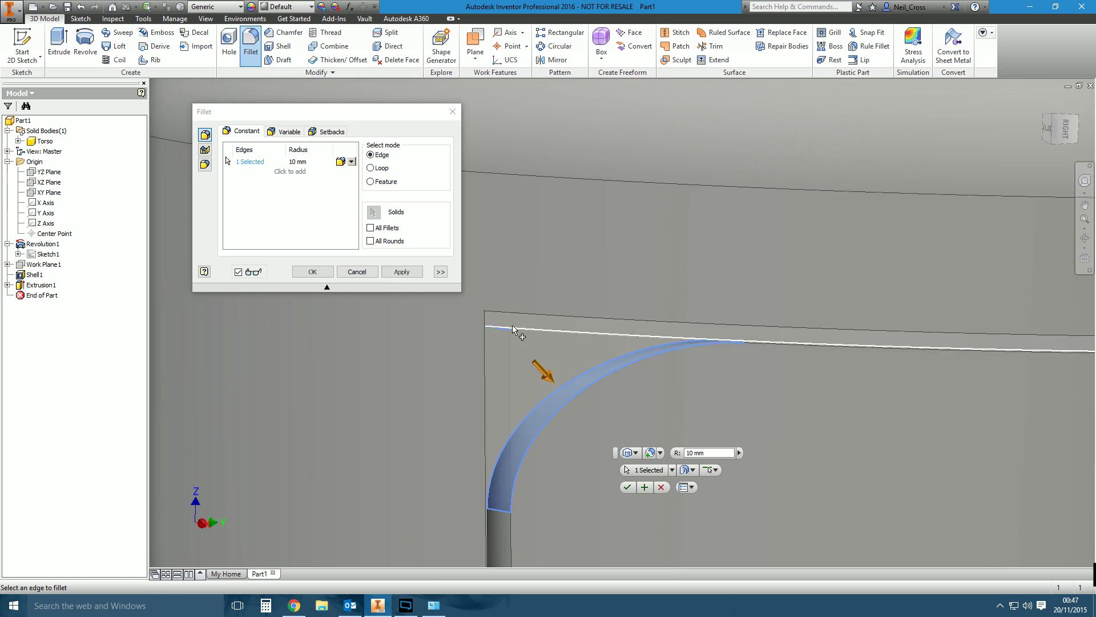
click(543, 367)
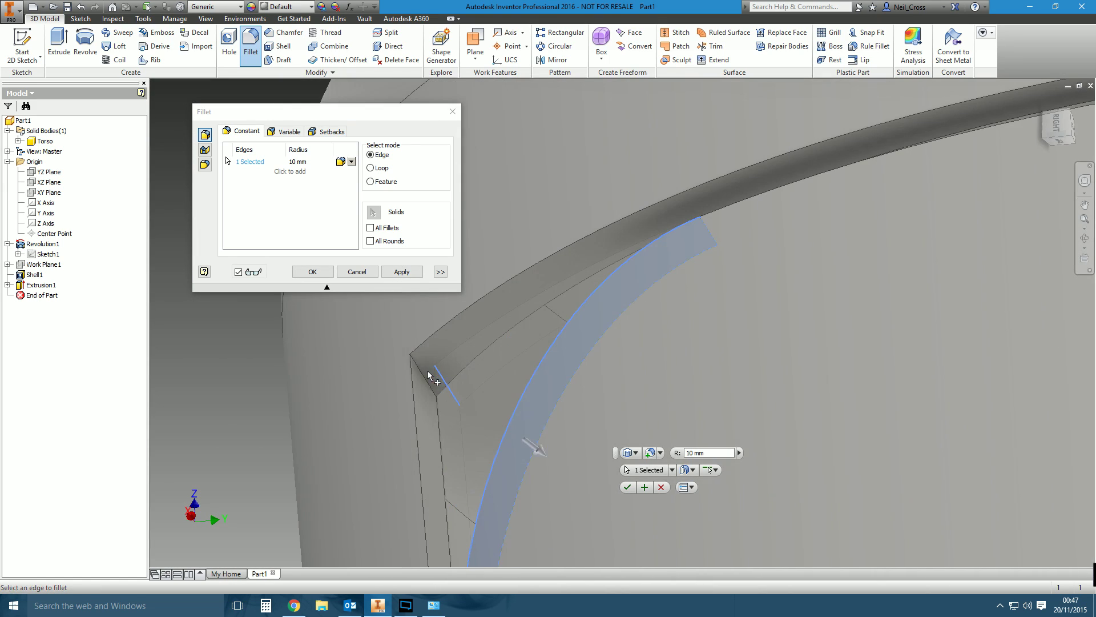
click(446, 383)
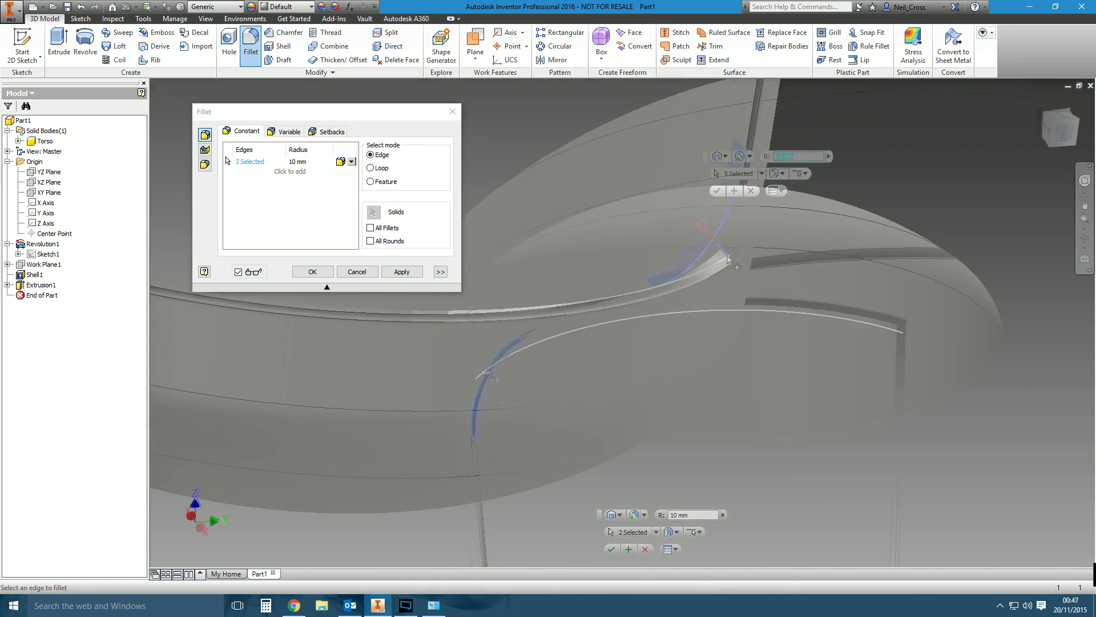
click(517, 435)
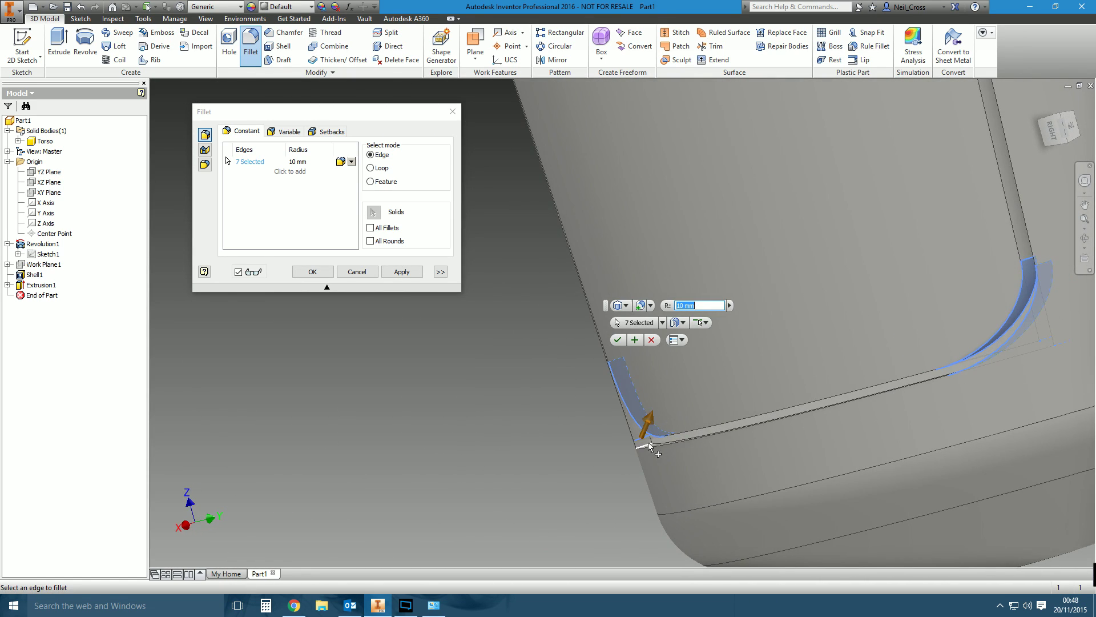
click(641, 448)
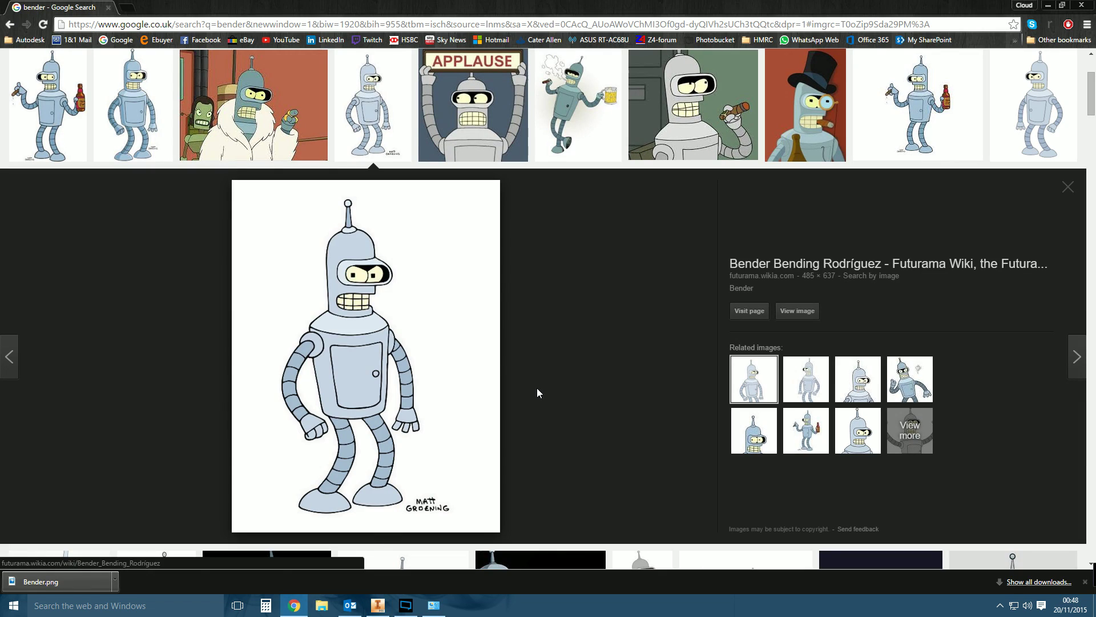
key(alt+Tab)
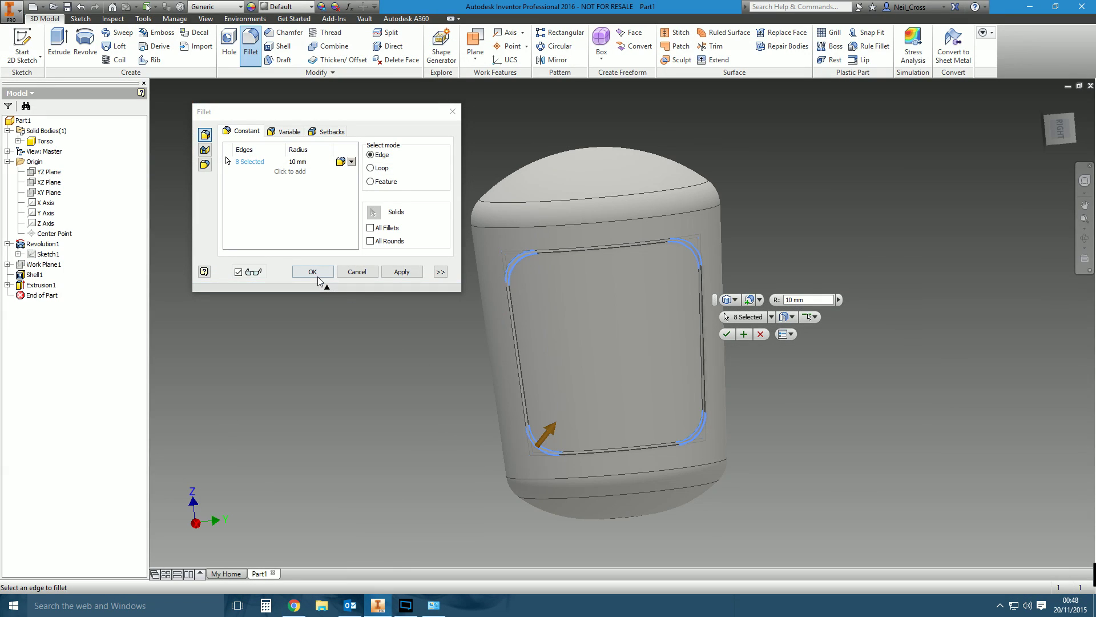
click(351, 162)
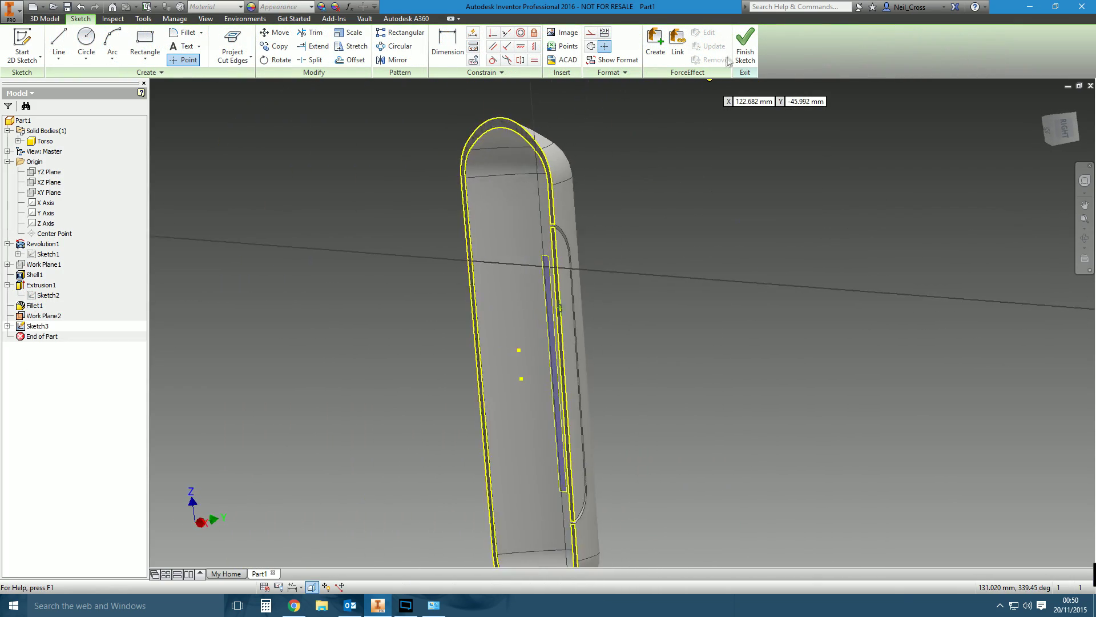
Step: Emboss the 5 mm knob circle beside the door, wrapped onto the torso face
click(745, 48)
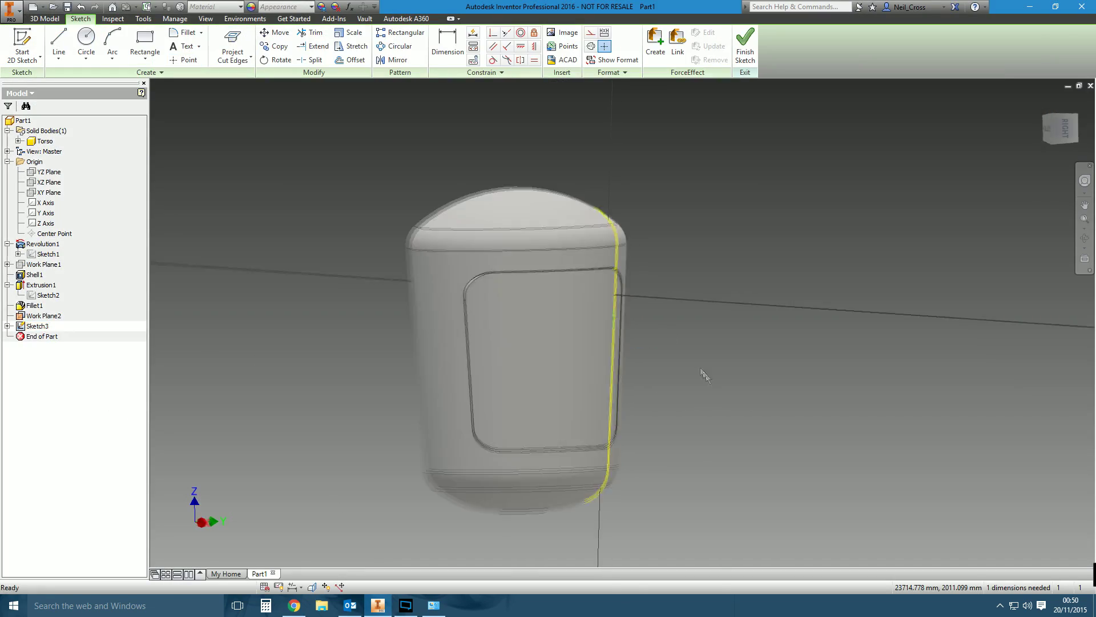
drag(628, 342, 626, 346)
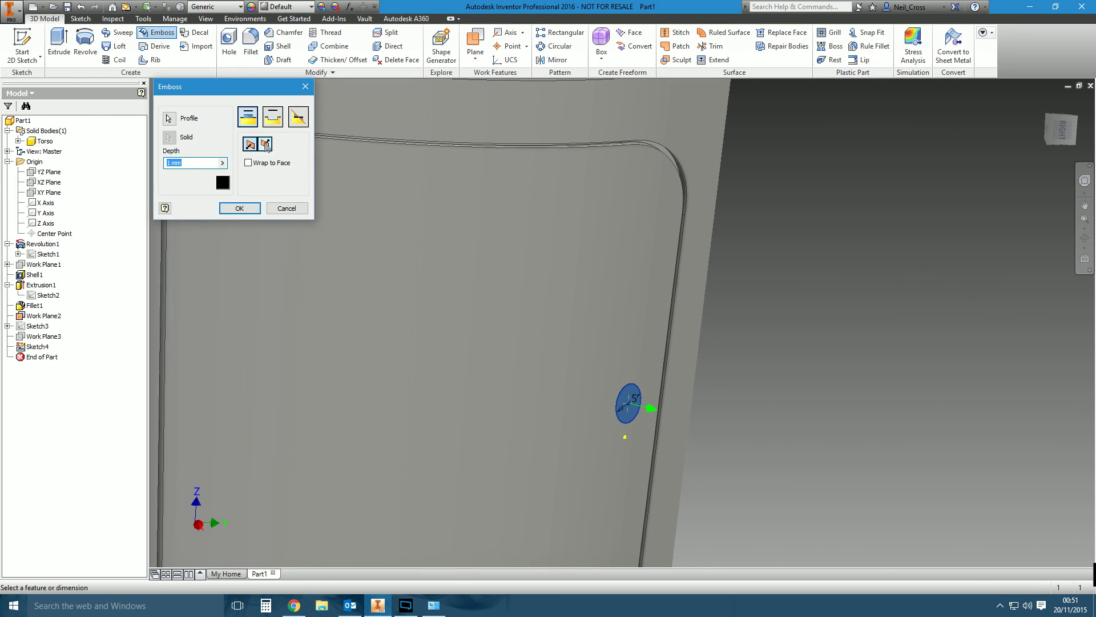
click(266, 144)
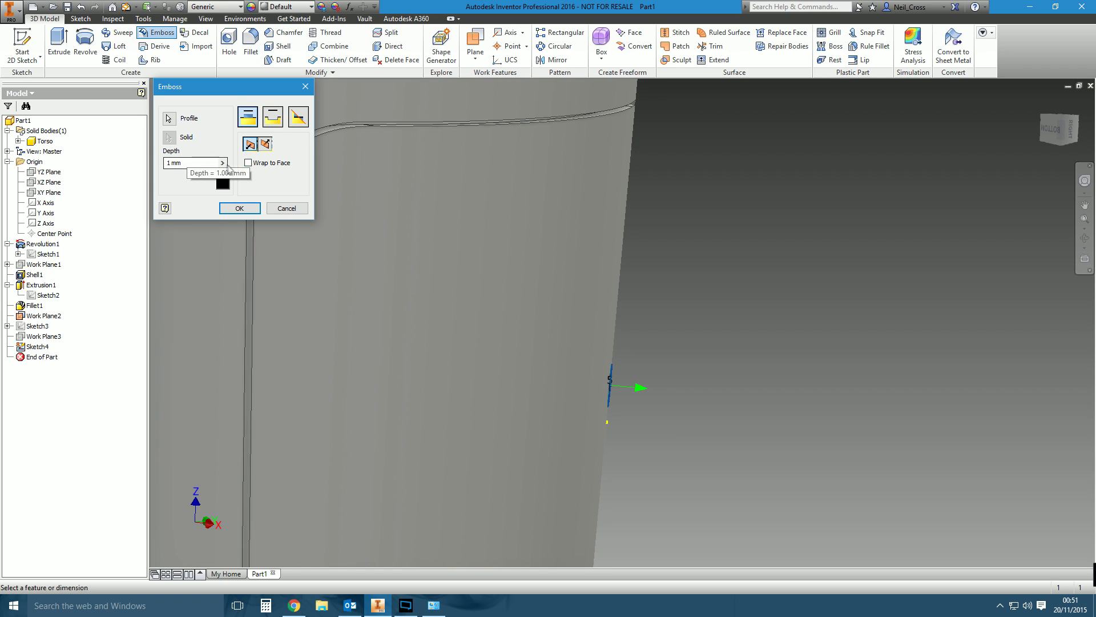
click(577, 323)
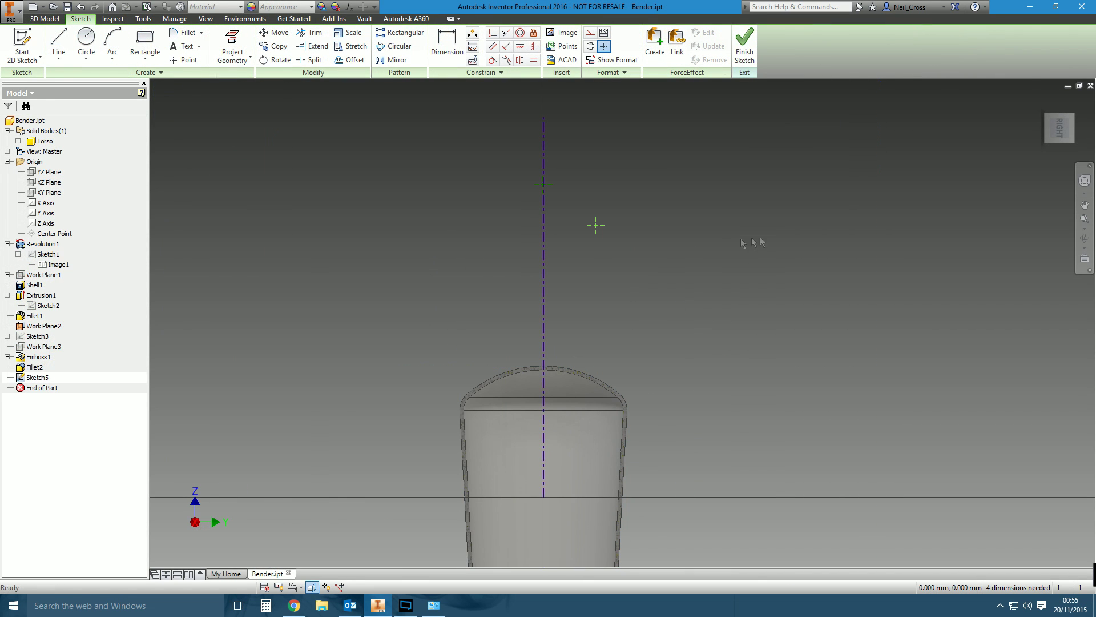
Step: Draw the head profile arcs, hide the Bender image, and revolve the Head as a new solid
click(110, 46)
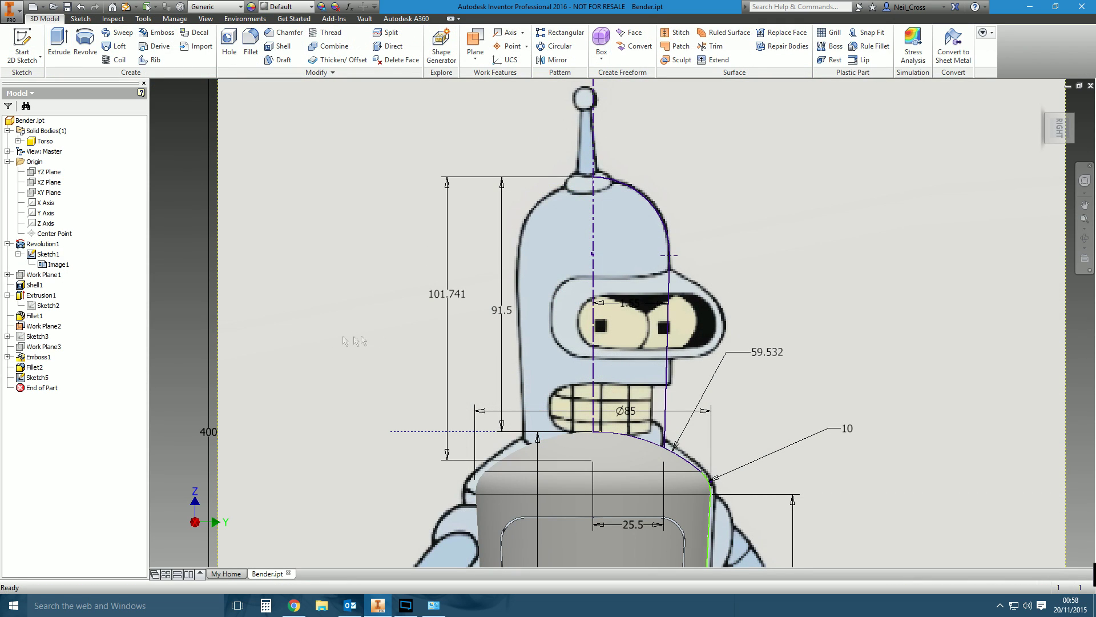
right_click(57, 264)
click(85, 372)
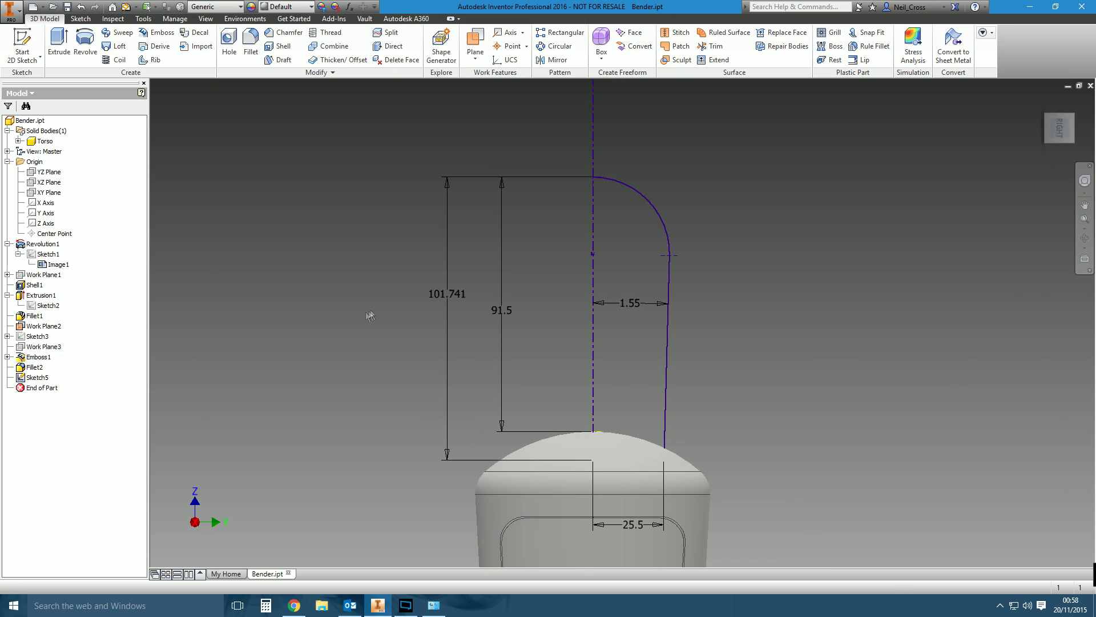
shift+middle_drag(414, 304, 413, 219)
click(85, 46)
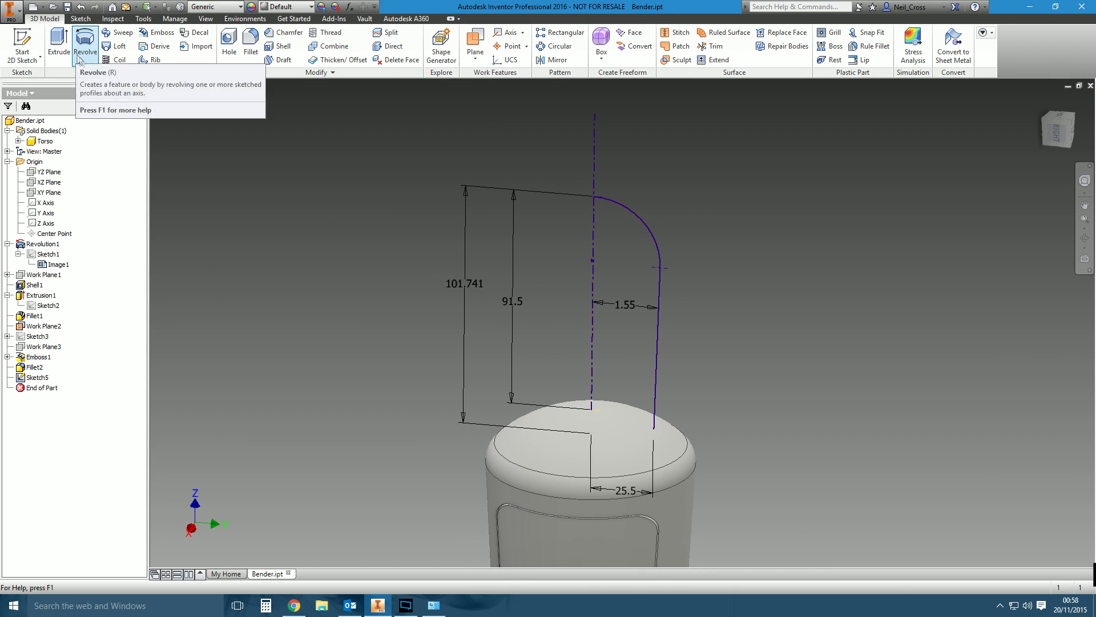
key(F5)
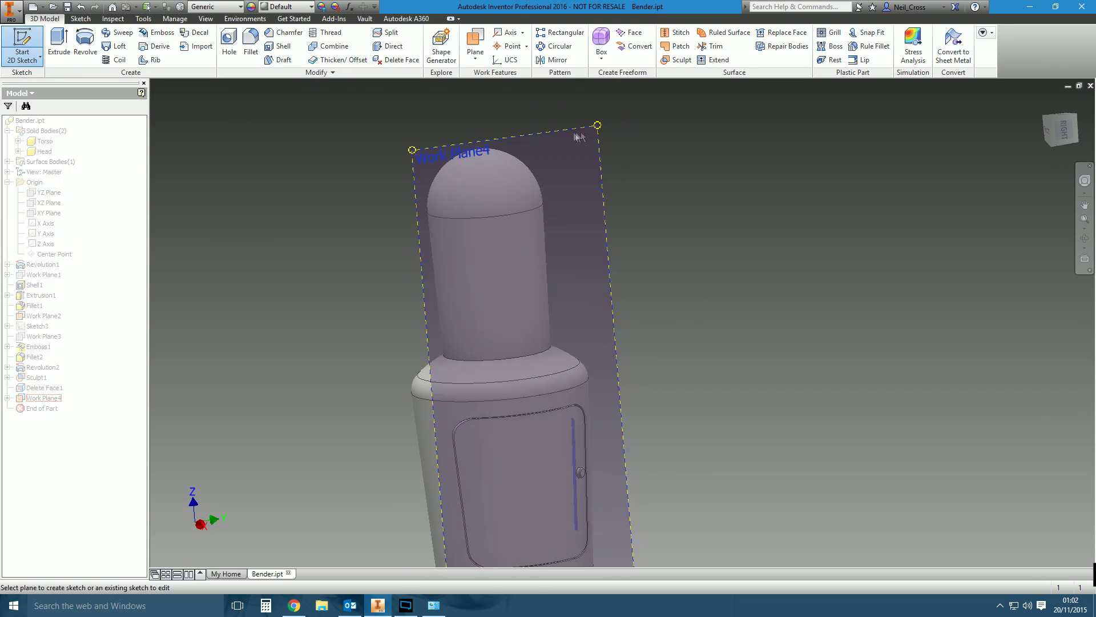
Step: Sketch the visor slot on the fourth work plane with a width of 45
click(578, 137)
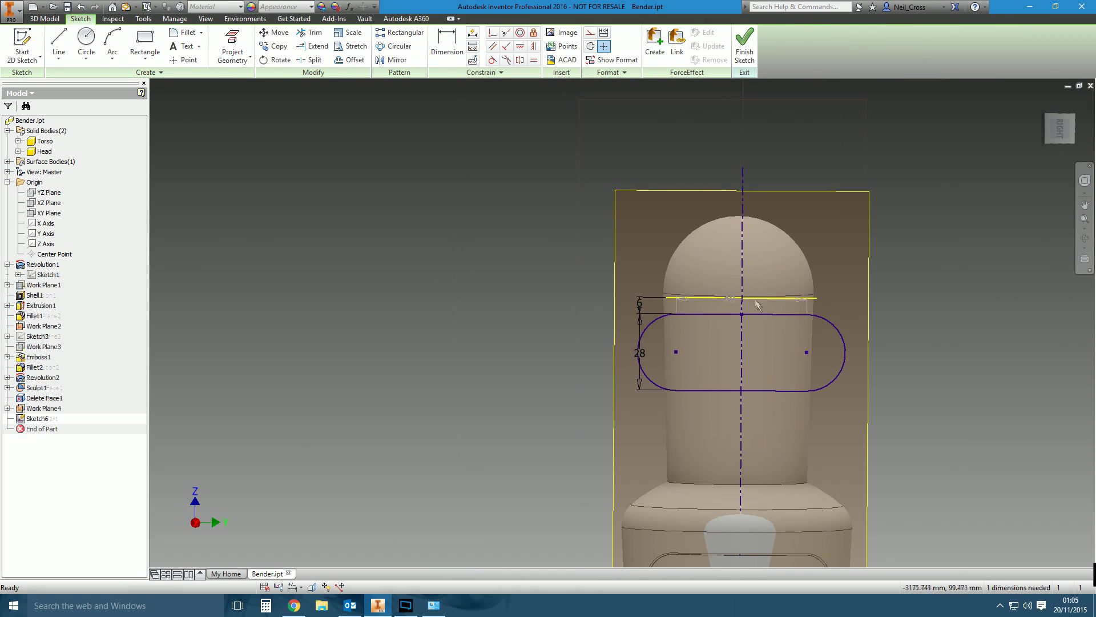
text(45)
key(Return)
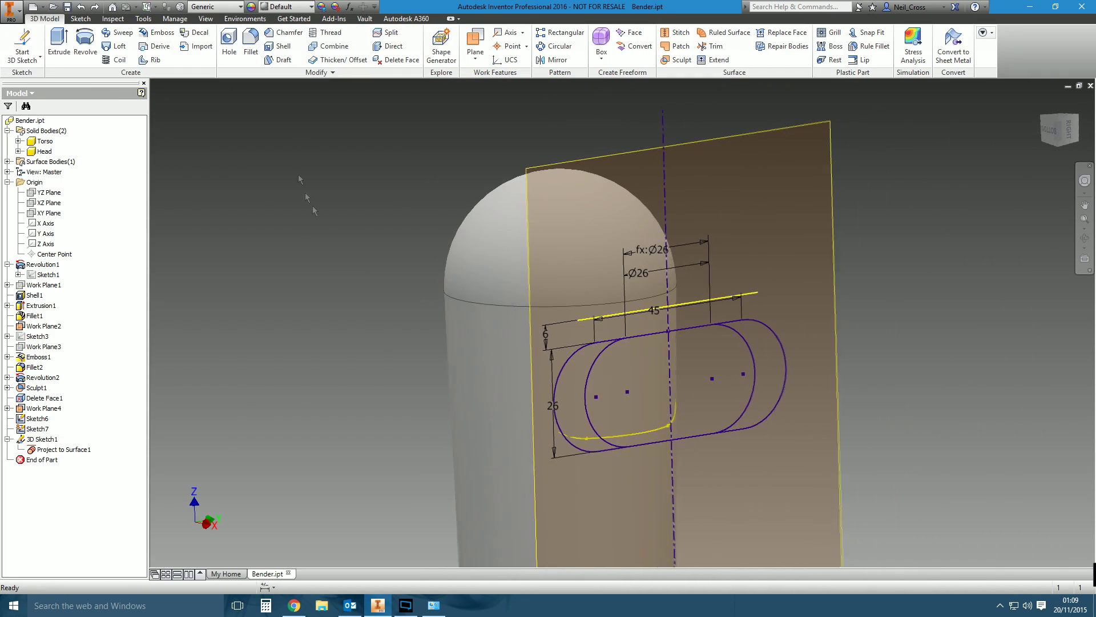
Step: Loft between Sketch6 and 3D Sketch1 to form the oval visor
click(120, 50)
click(557, 365)
click(568, 433)
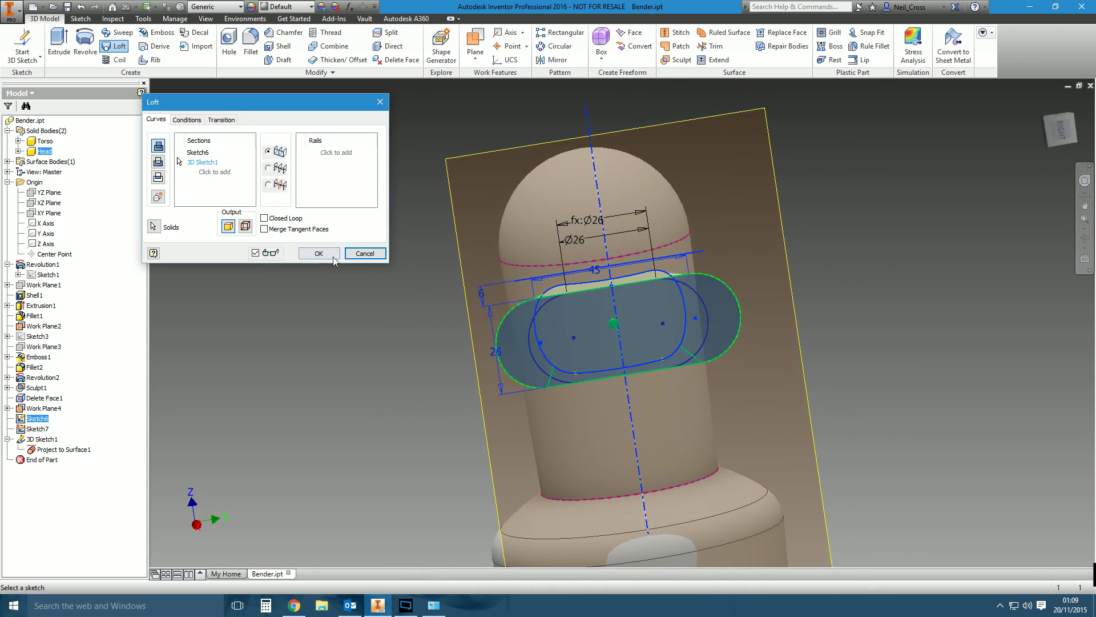
key(Return)
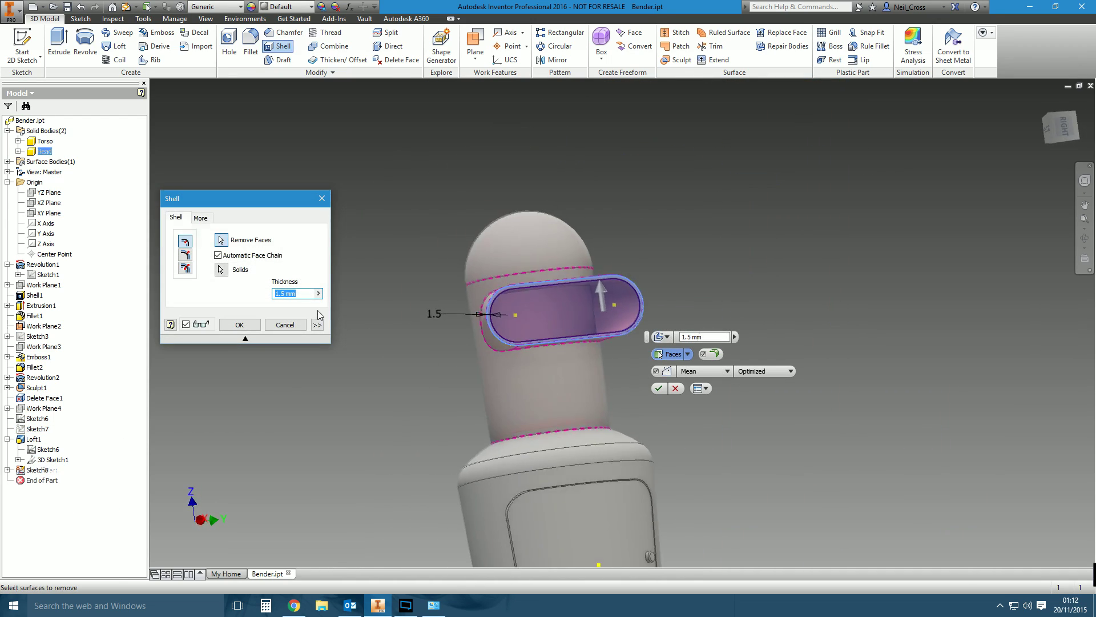
Step: Shell the visor to 1.5 mm and revolve a half-circle about the vertical line into an eyeball
click(257, 327)
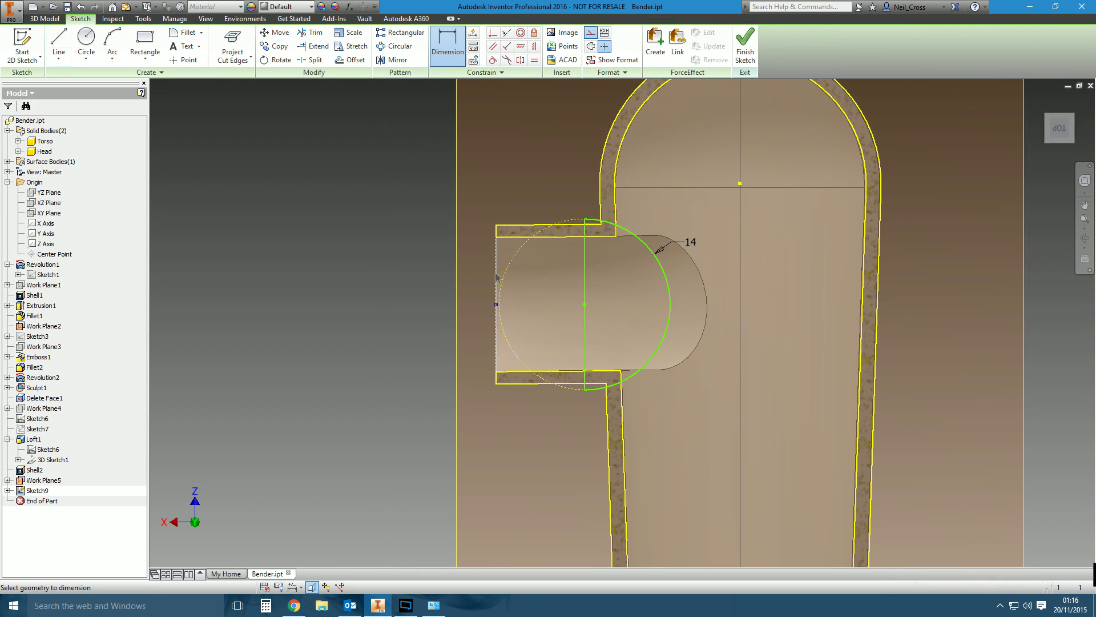
click(745, 46)
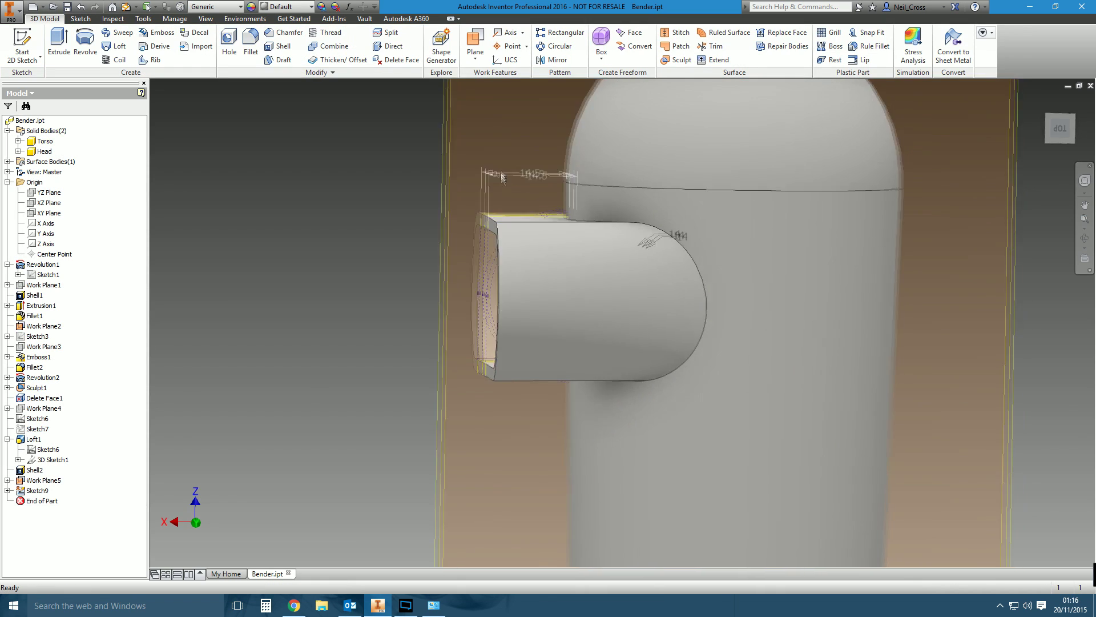
key(r)
click(171, 145)
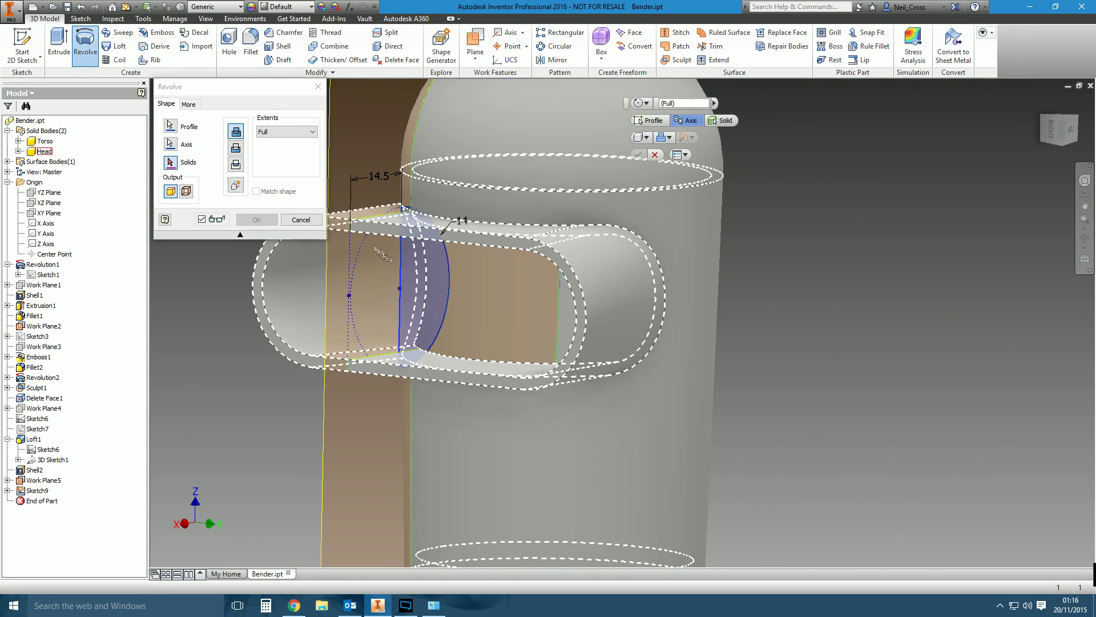
click(406, 216)
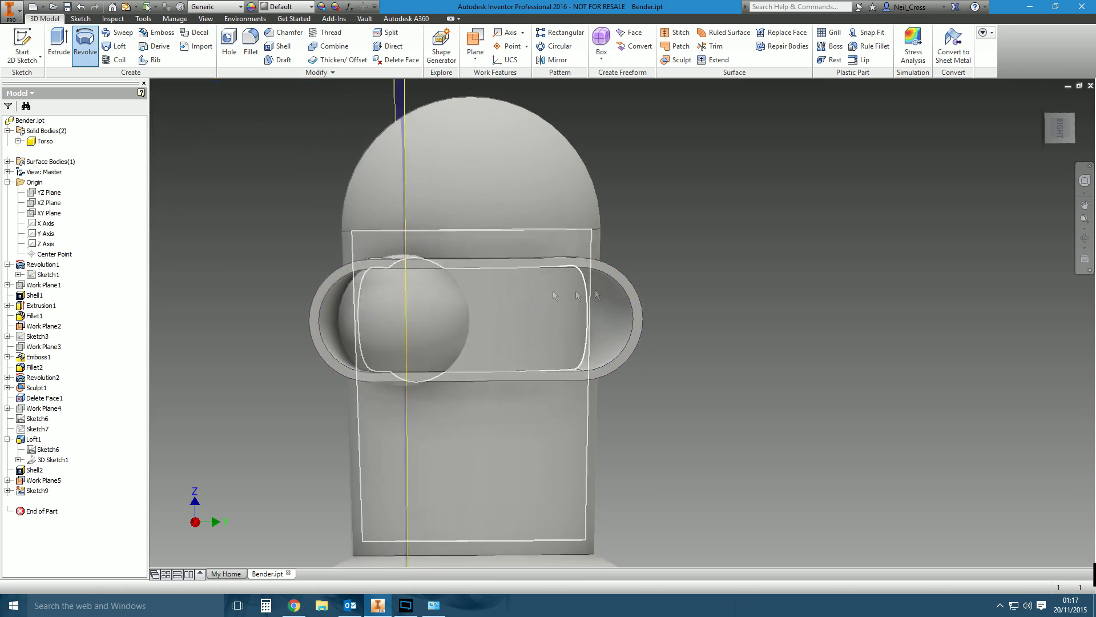
right_click(46, 480)
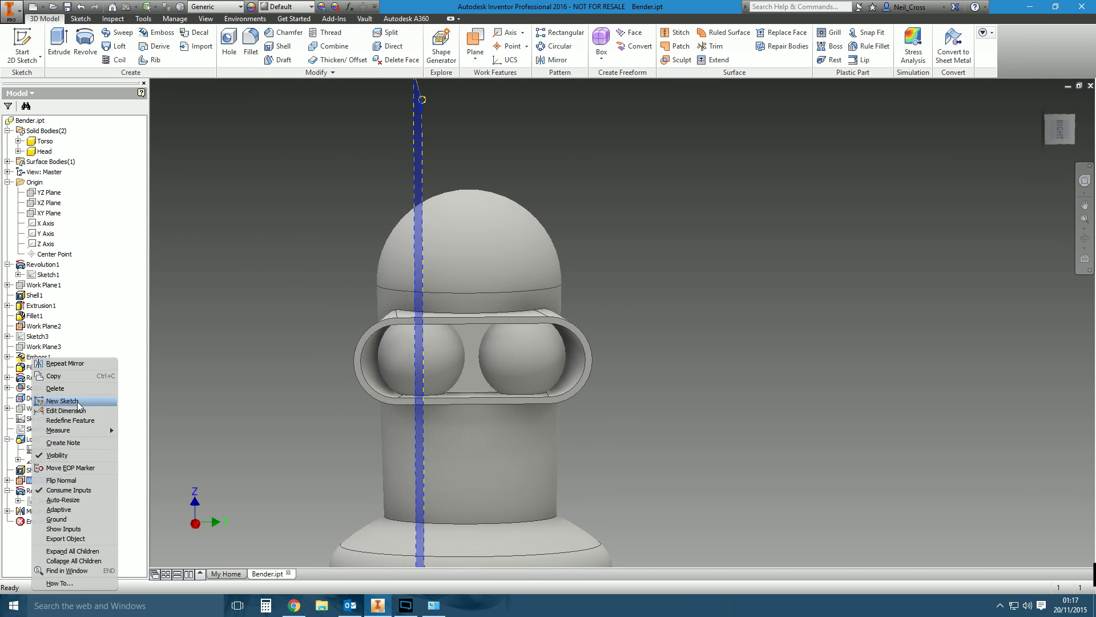
click(112, 407)
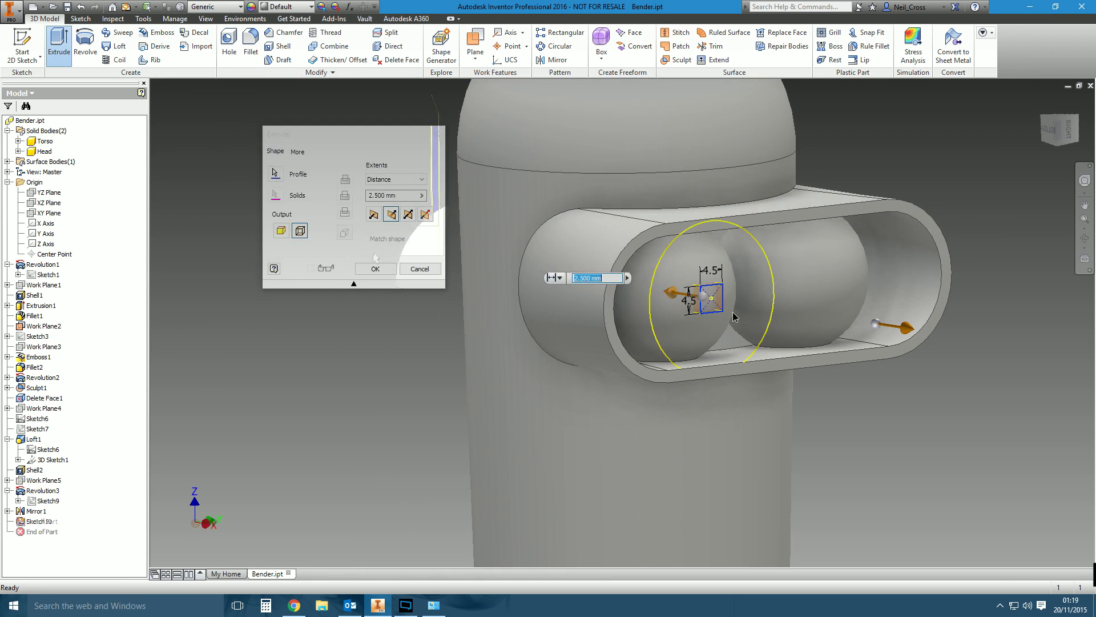
Step: Split the eyeball with the square pupil surface and cut the rounded mouth opening into the head
click(397, 38)
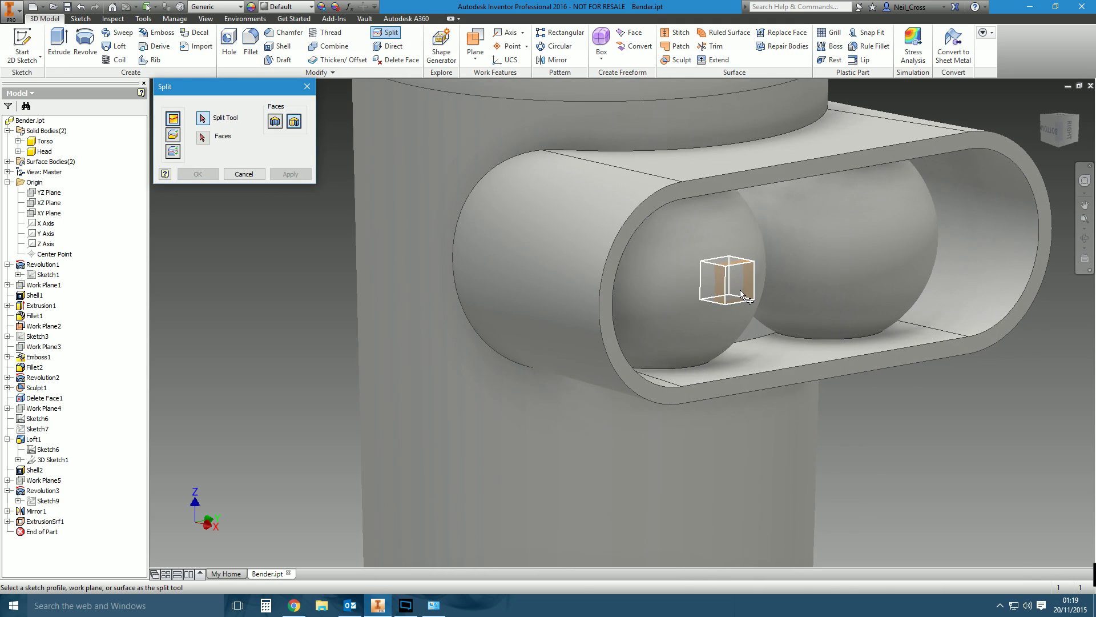
right_click(40, 521)
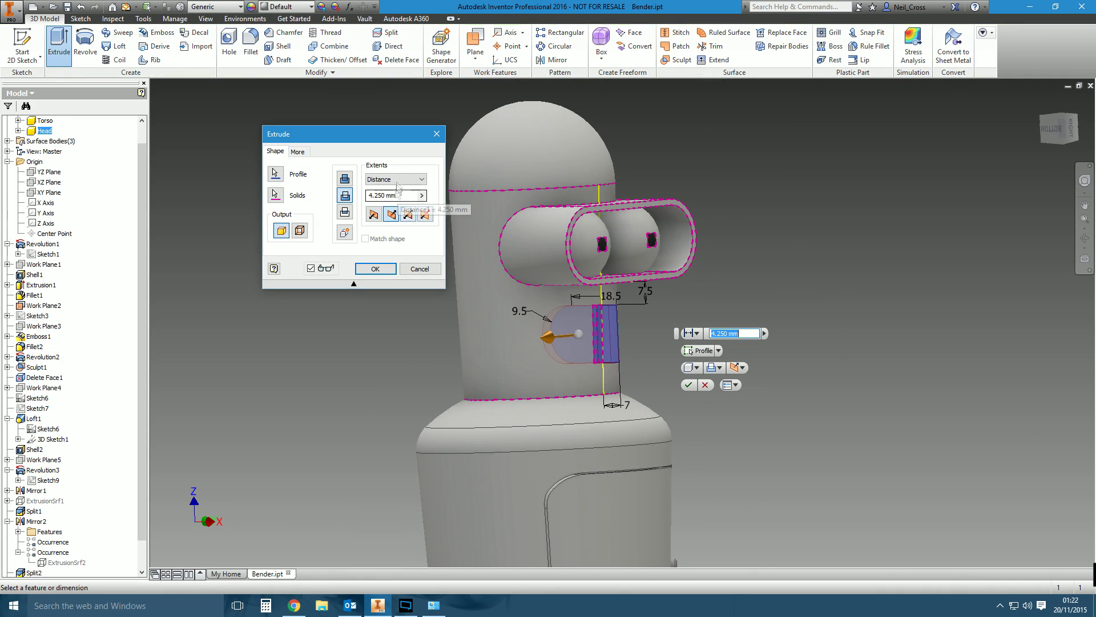
click(391, 214)
click(375, 269)
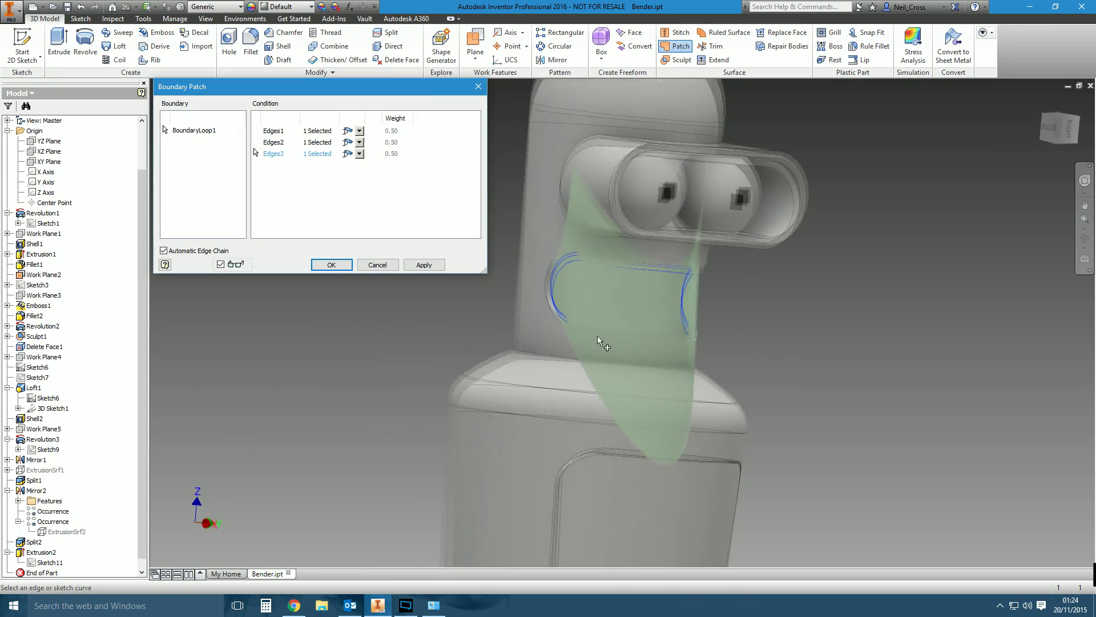
Step: Close the mouth opening with a boundary patch and begin thickening it
shift+middle_drag(597, 334, 469, 96)
key(Return)
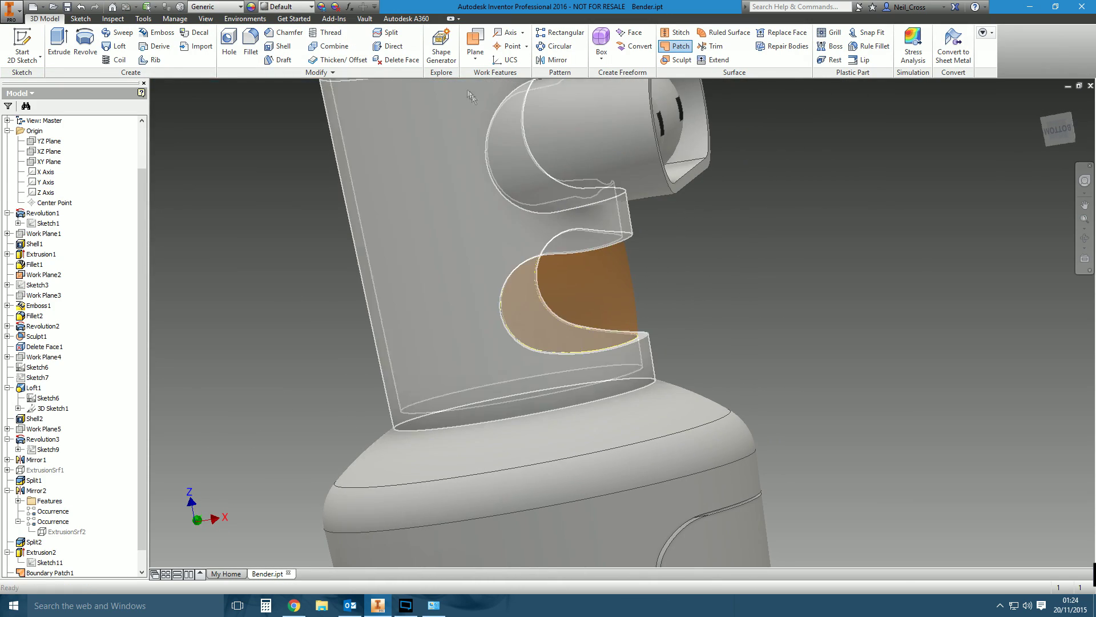
click(337, 59)
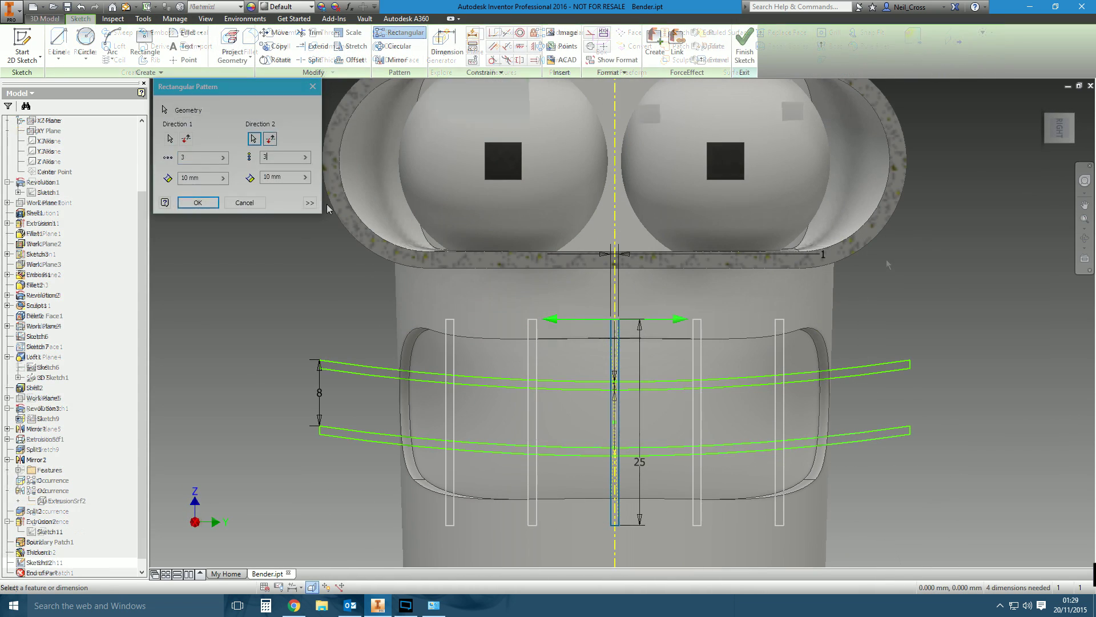
Step: Pattern the teeth lines at 10 mm spacing to complete the teeth grid sketch
click(198, 203)
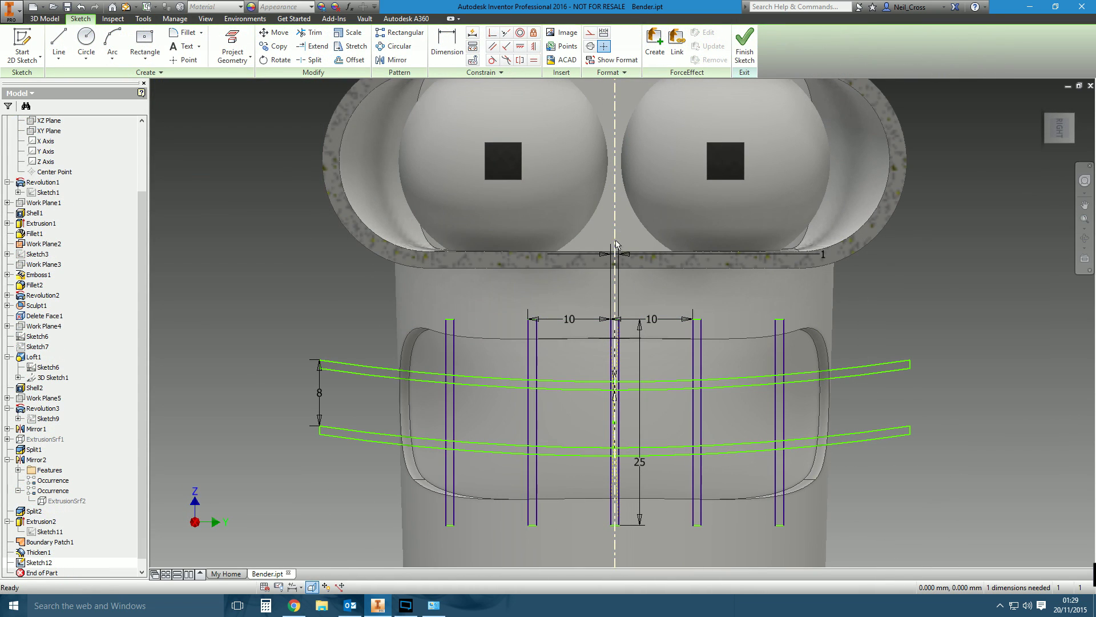
click(746, 50)
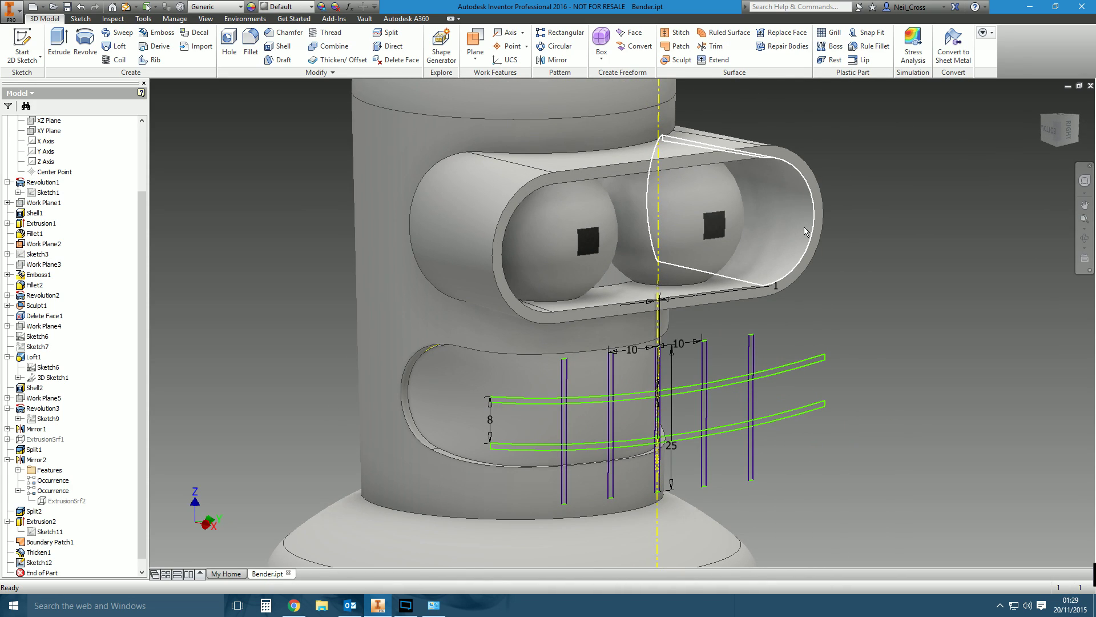
click(58, 44)
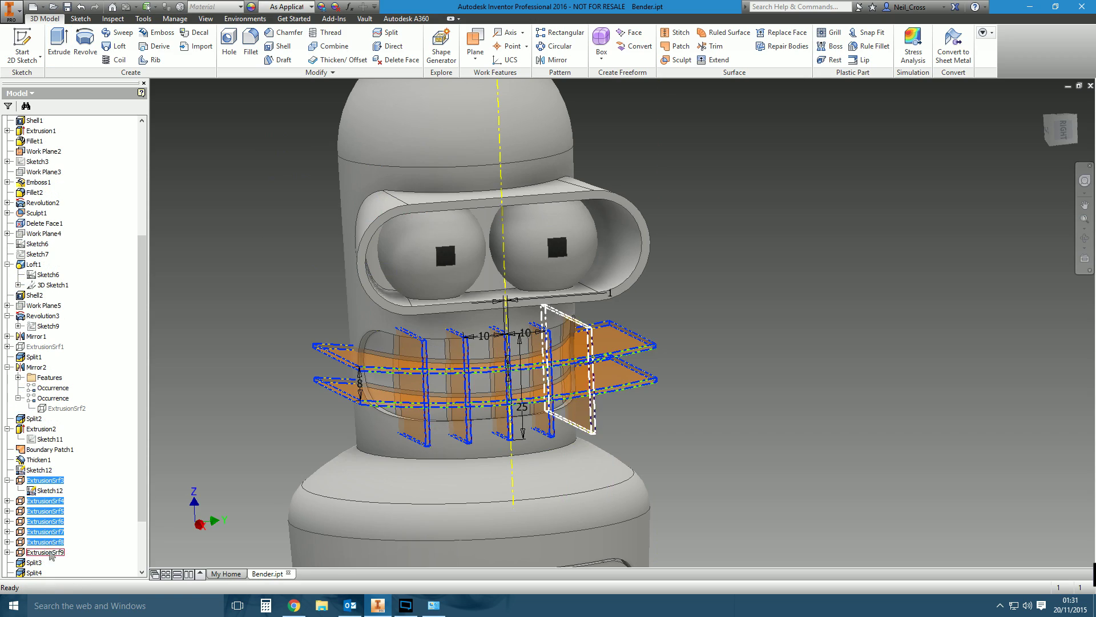
Step: Hide the grid cutting surfaces used to split the mouth
right_click(55, 554)
click(85, 536)
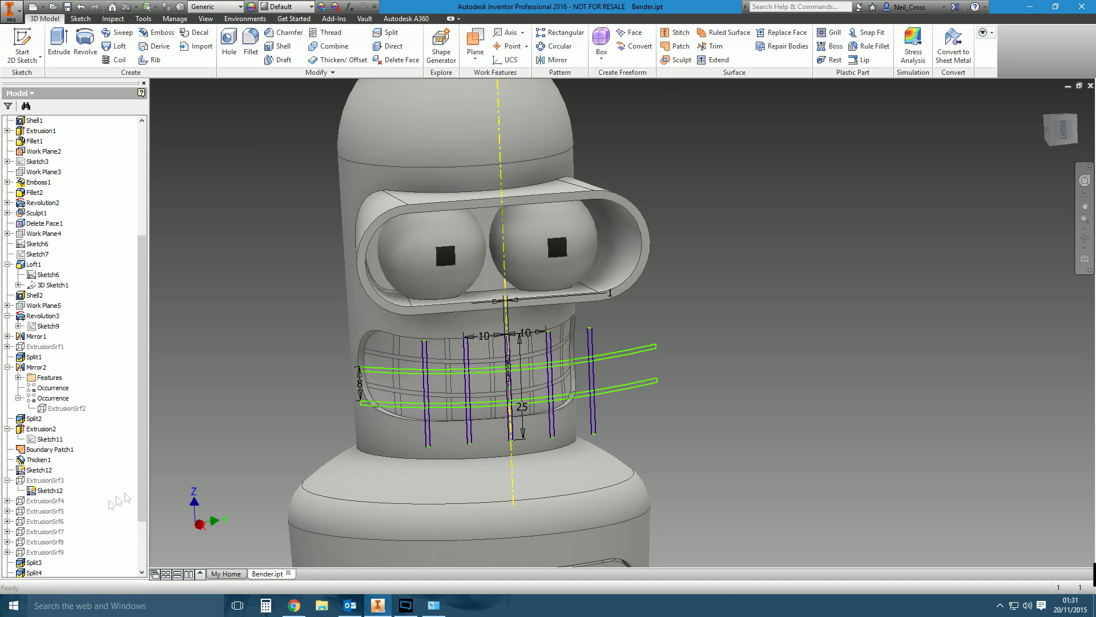
right_click(49, 498)
click(80, 571)
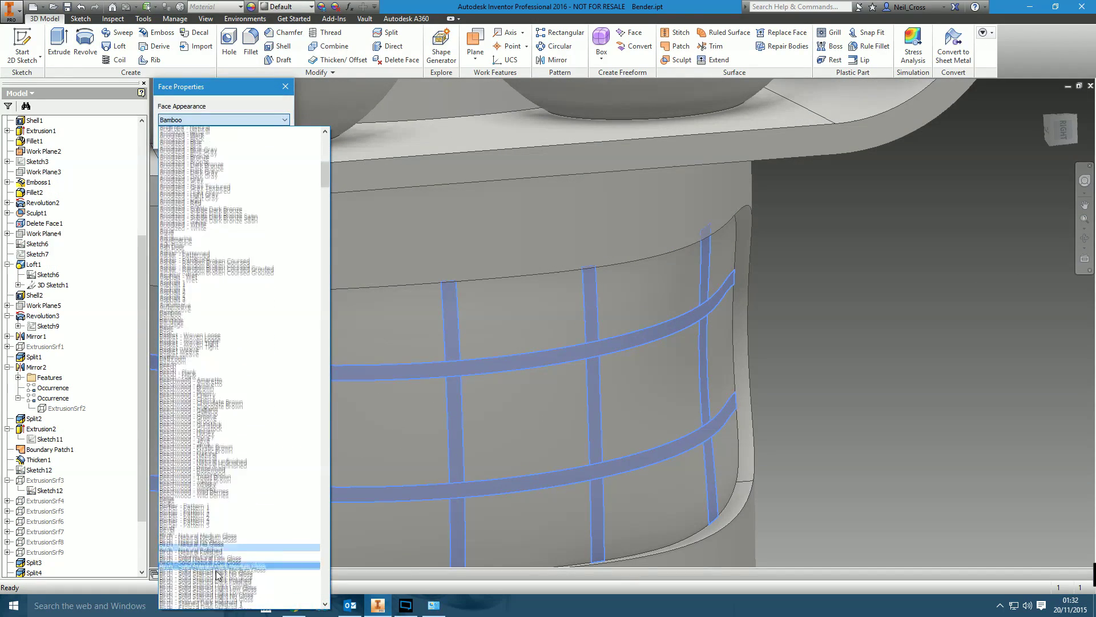
scroll(228, 559, down, 5)
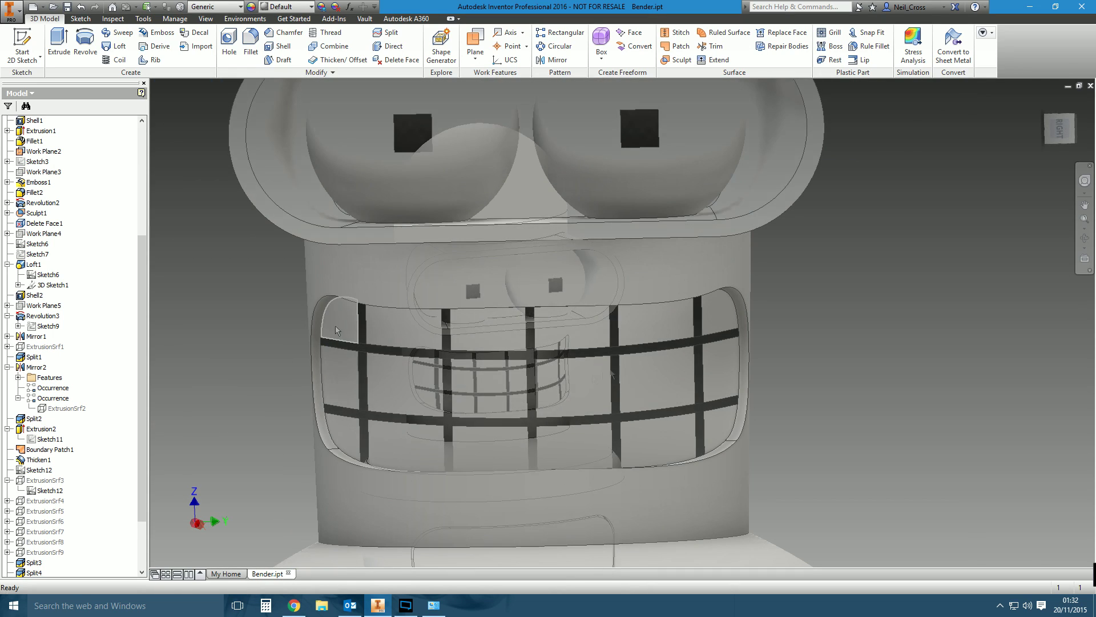
Step: Set the face appearance of all the teeth faces to White
mouse_move(337, 330)
mouse_down()
mouse_move(411, 399)
mouse_move(502, 399)
mouse_move(579, 334)
mouse_up()
drag(716, 431, 711, 317)
right_click(711, 317)
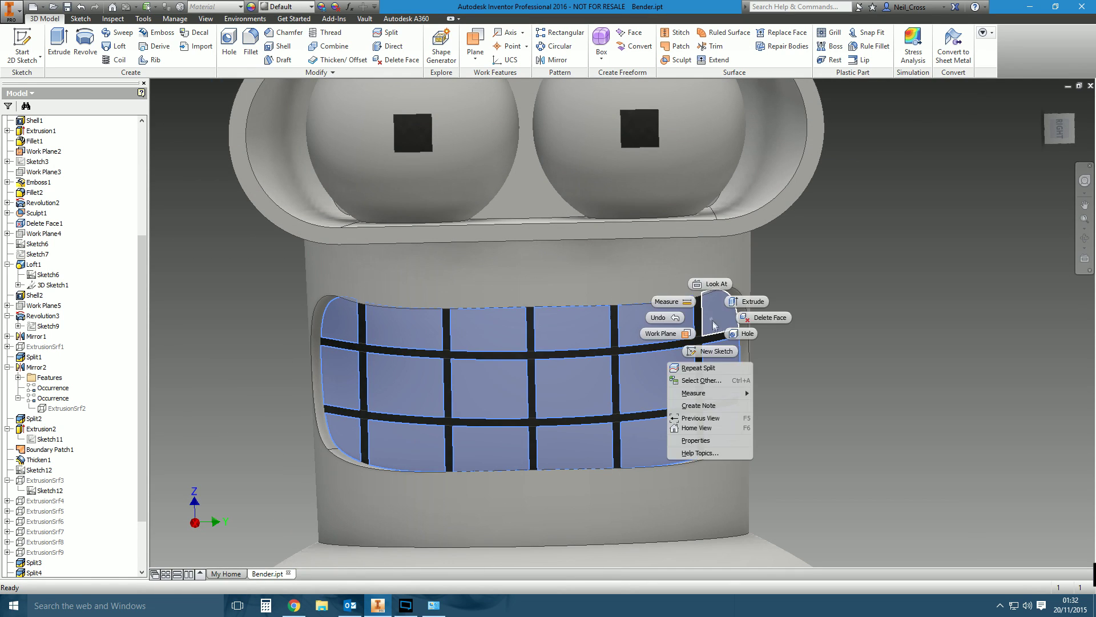
click(694, 421)
click(222, 120)
scroll(274, 469, down, 10)
click(297, 498)
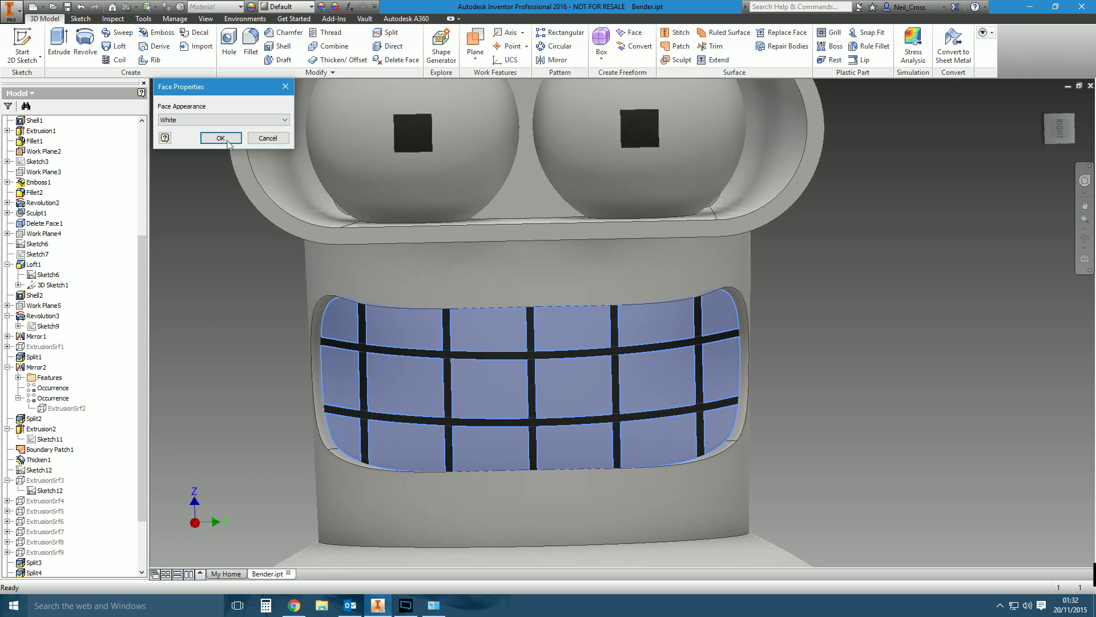
click(225, 137)
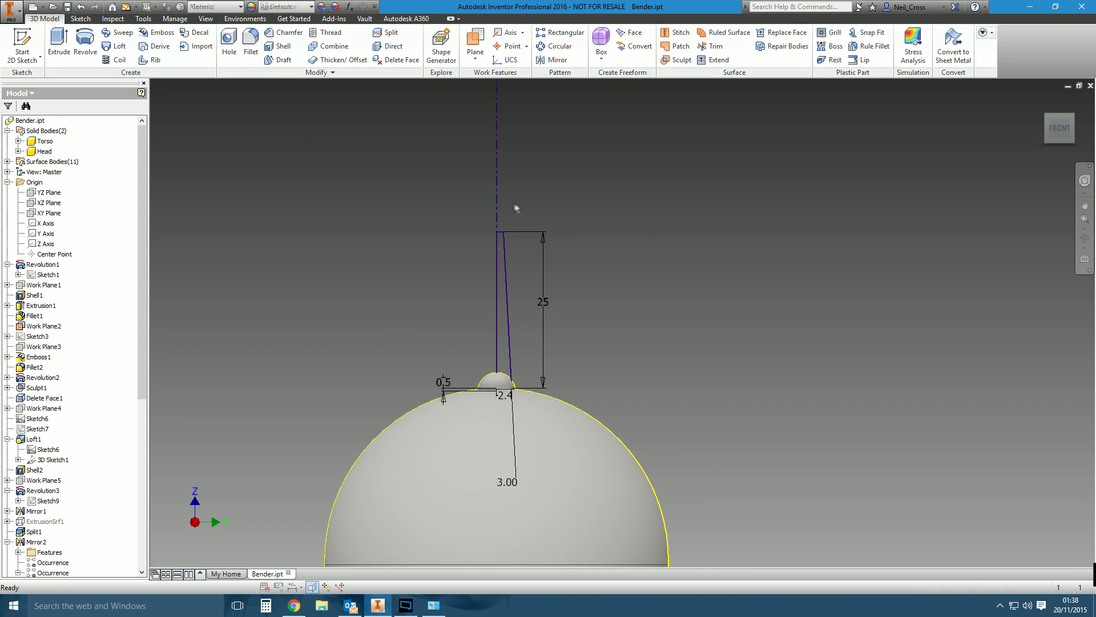
Step: Dimension the antenna stalk width to 1 and revolve it about the centre line
mouse_move(515, 208)
shift+middle_down()
mouse_move(591, 246)
mouse_move(655, 360)
shift+middle_up()
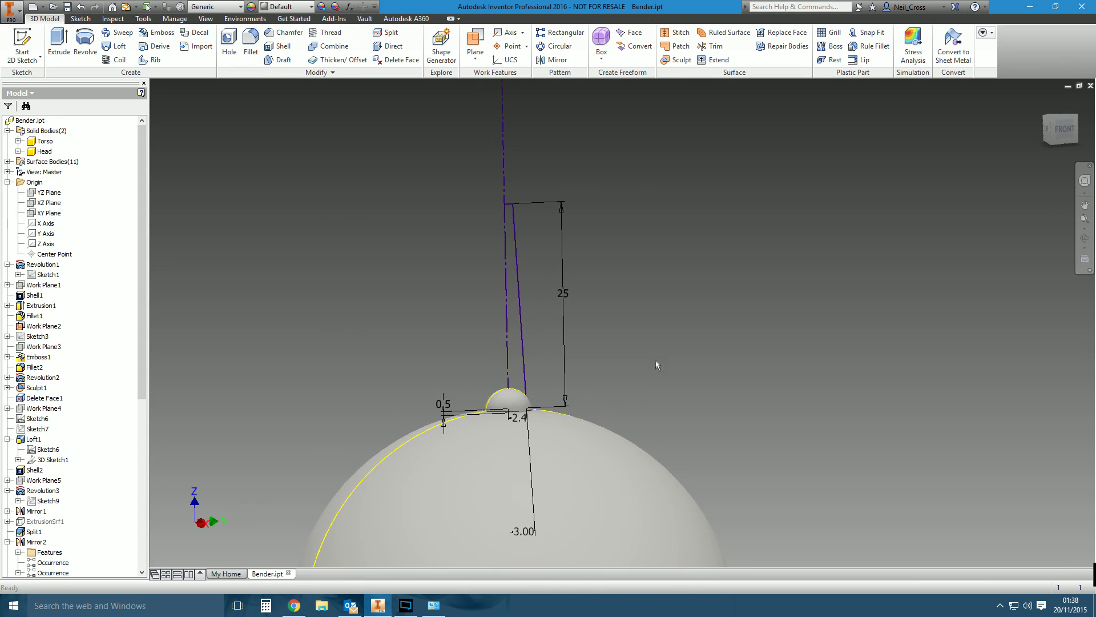
double_click(510, 521)
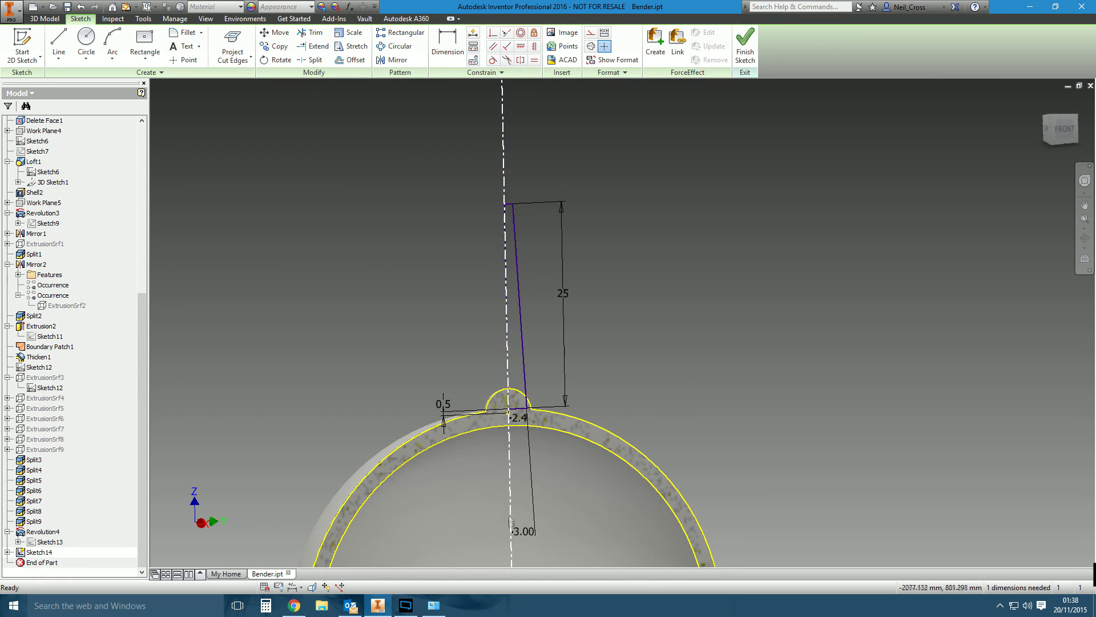
click(517, 419)
text(1.8)
click(745, 46)
key(r)
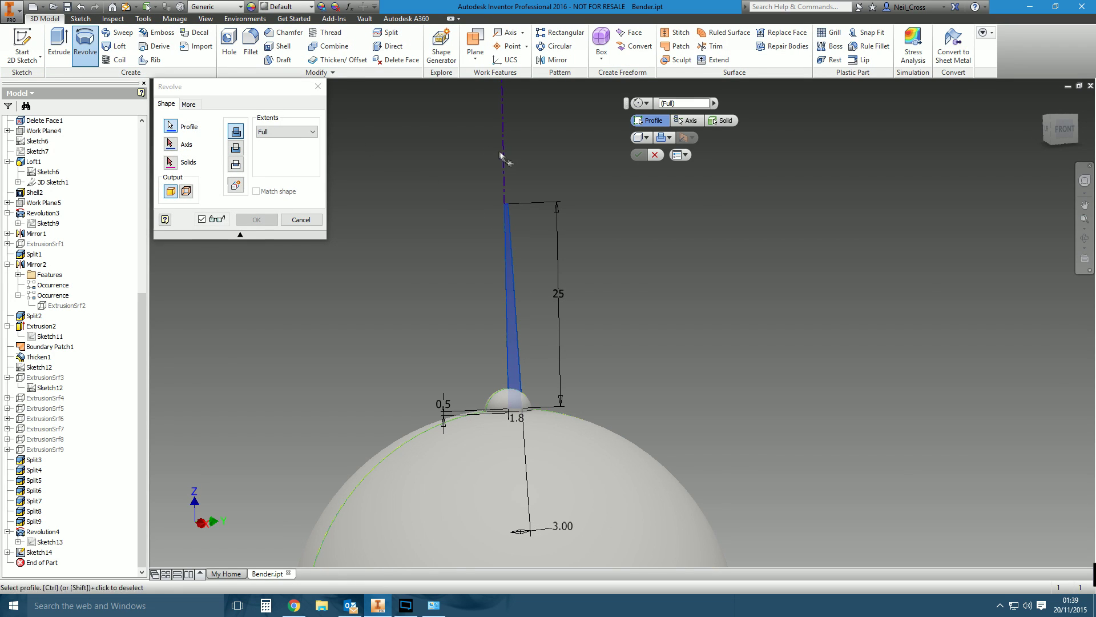
click(517, 398)
key(Return)
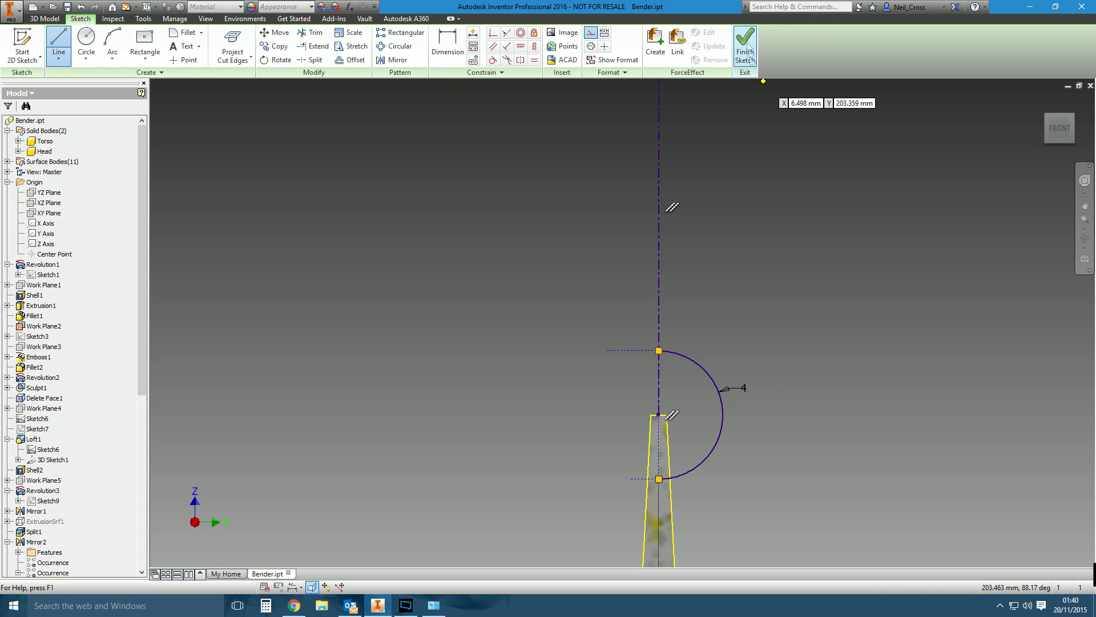
Step: Revolve the half-circle sketch into a ball on the antenna tip
click(745, 46)
key(r)
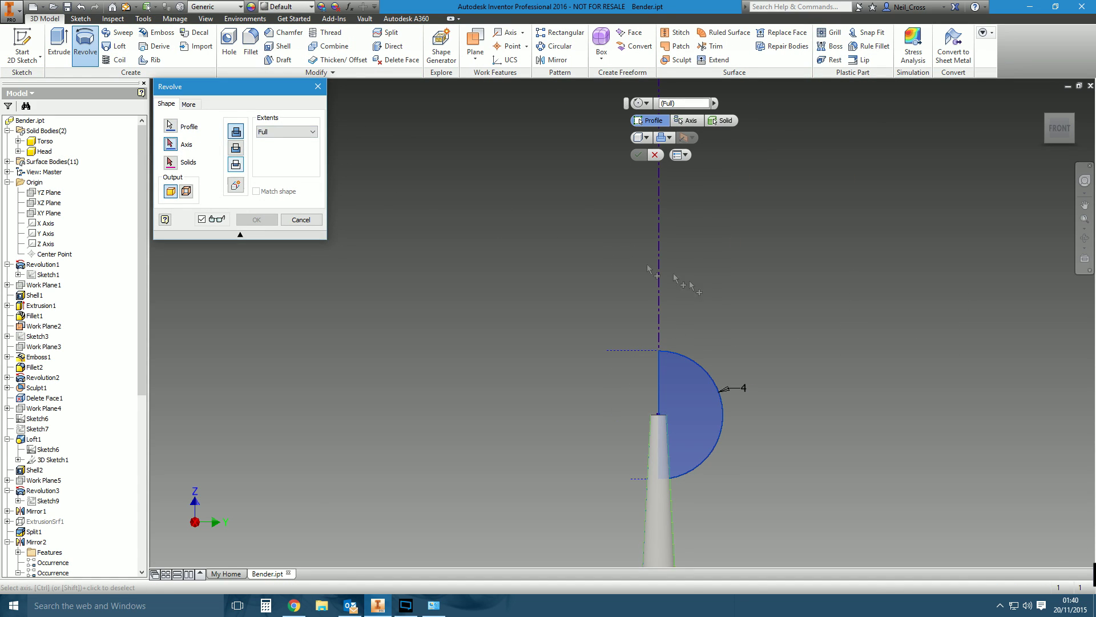
click(656, 514)
key(Return)
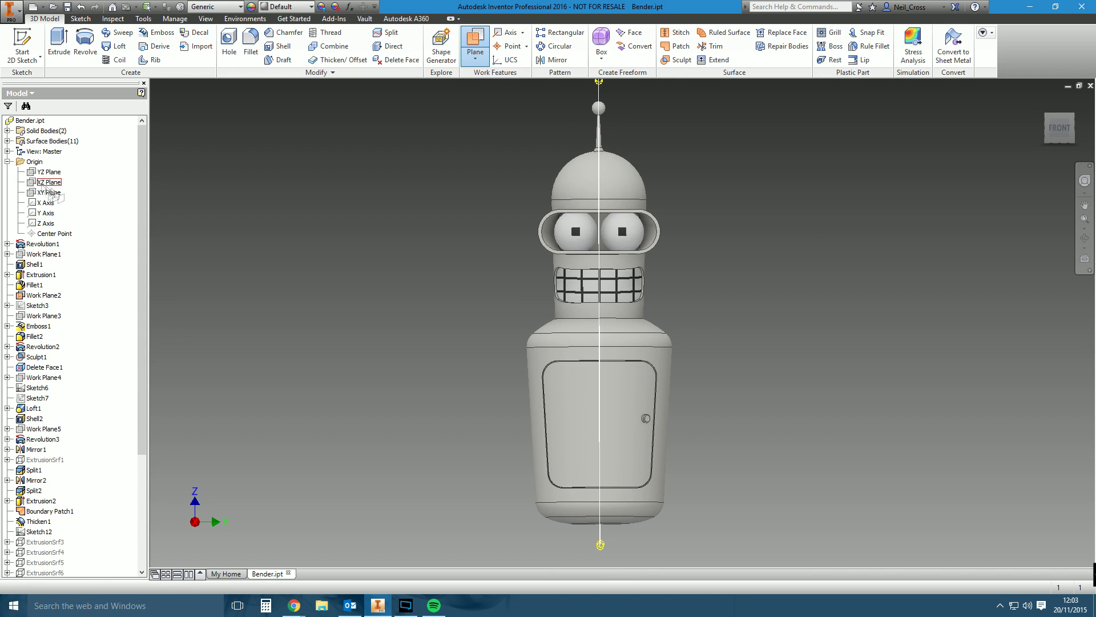
Step: Create a work plane offset from the XZ plane for the shoulder
click(49, 182)
drag(703, 313, 680, 163)
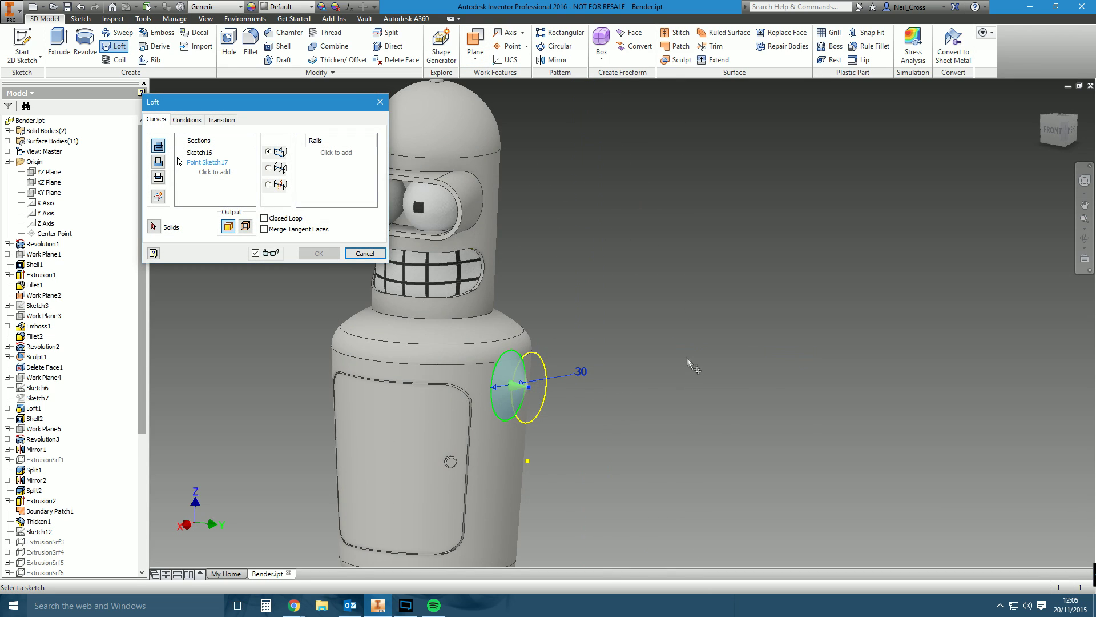
shift+middle_drag(690, 363, 672, 350)
Step: Loft the shoulder cap with end-condition weight 2 and mirror it across the XZ plane
click(188, 122)
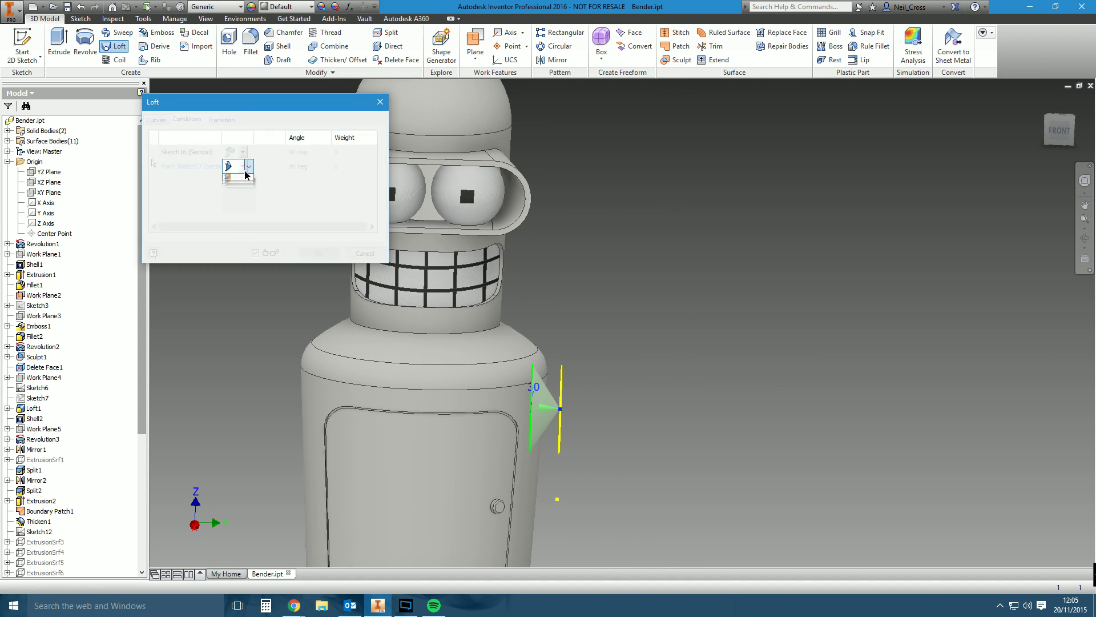
text(2)
shift+middle_drag(436, 164, 336, 246)
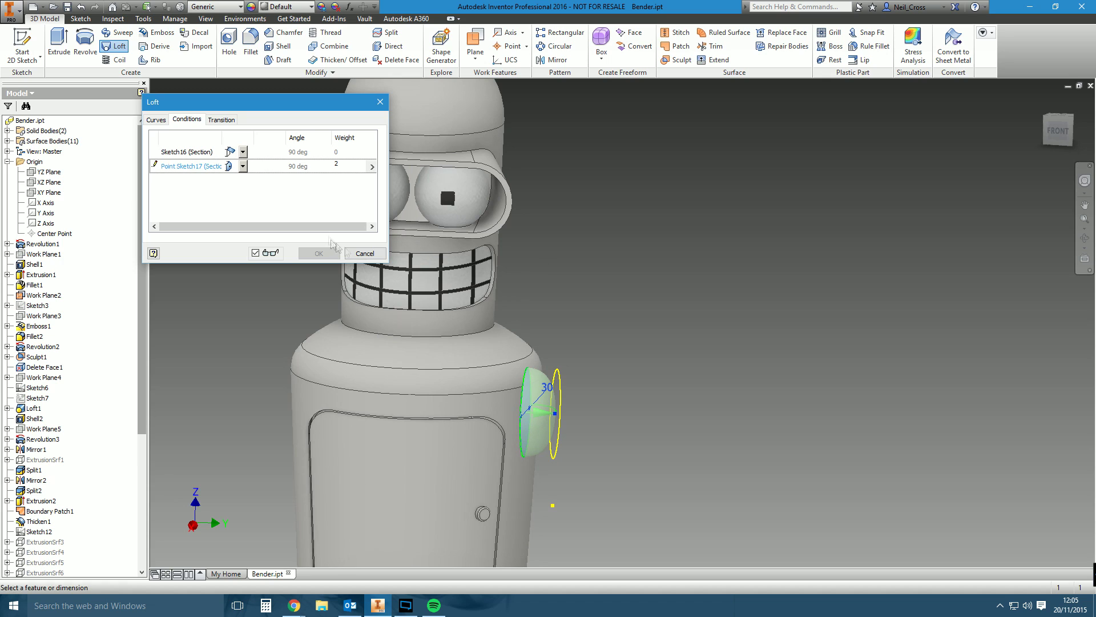
click(153, 226)
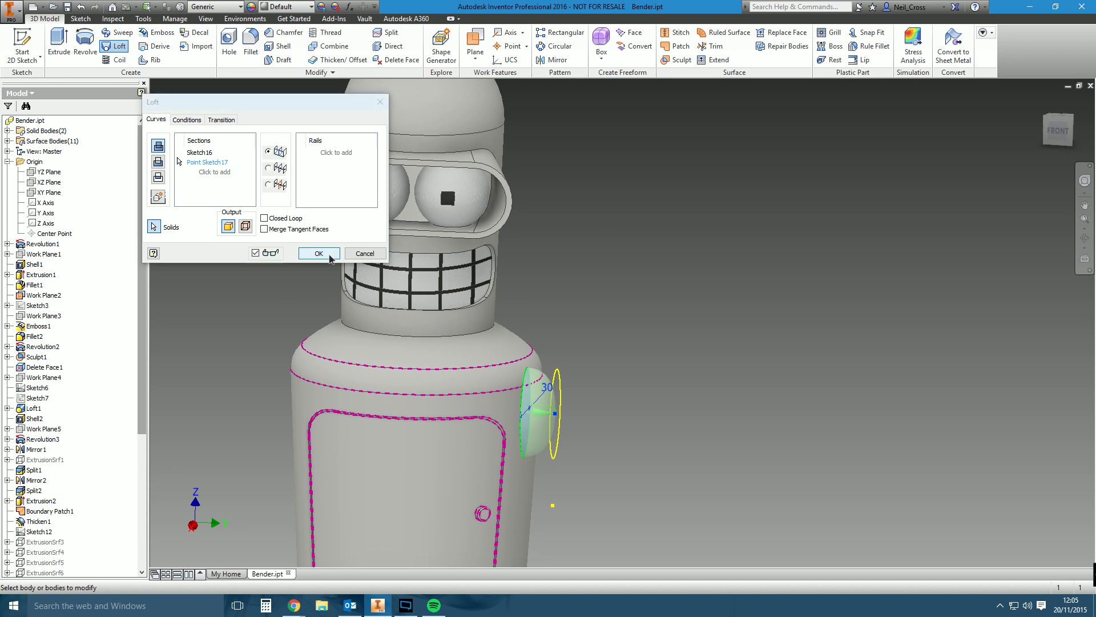
click(319, 253)
click(554, 60)
click(49, 182)
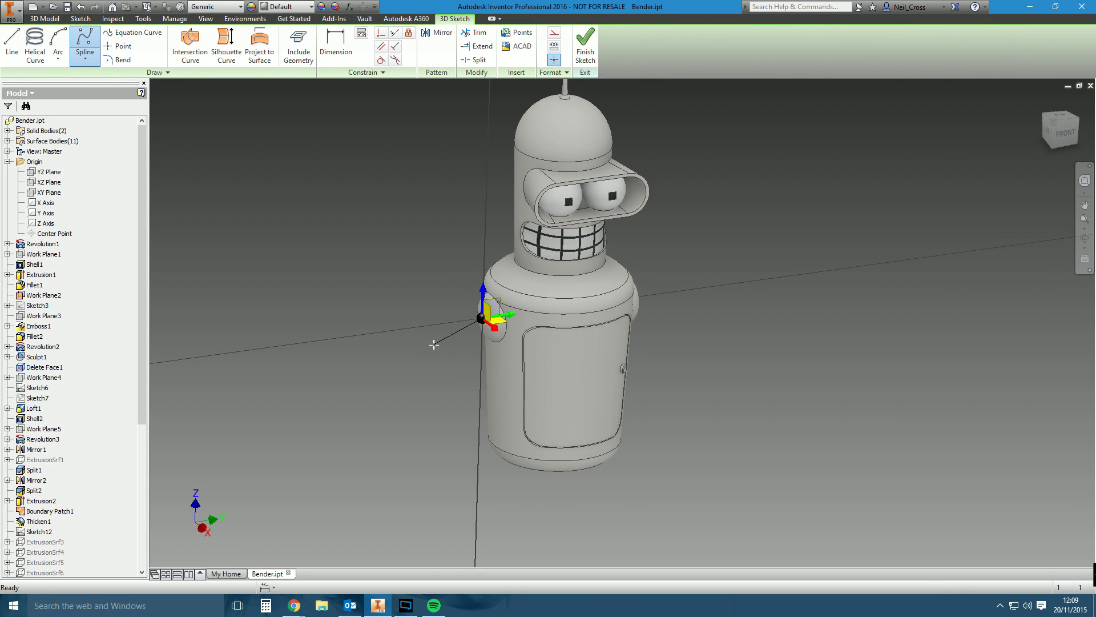
Step: Check the Bender reference image in Chrome, then return to Inventor
key(alt+Tab)
key(alt+Tab)
key(alt+Tab)
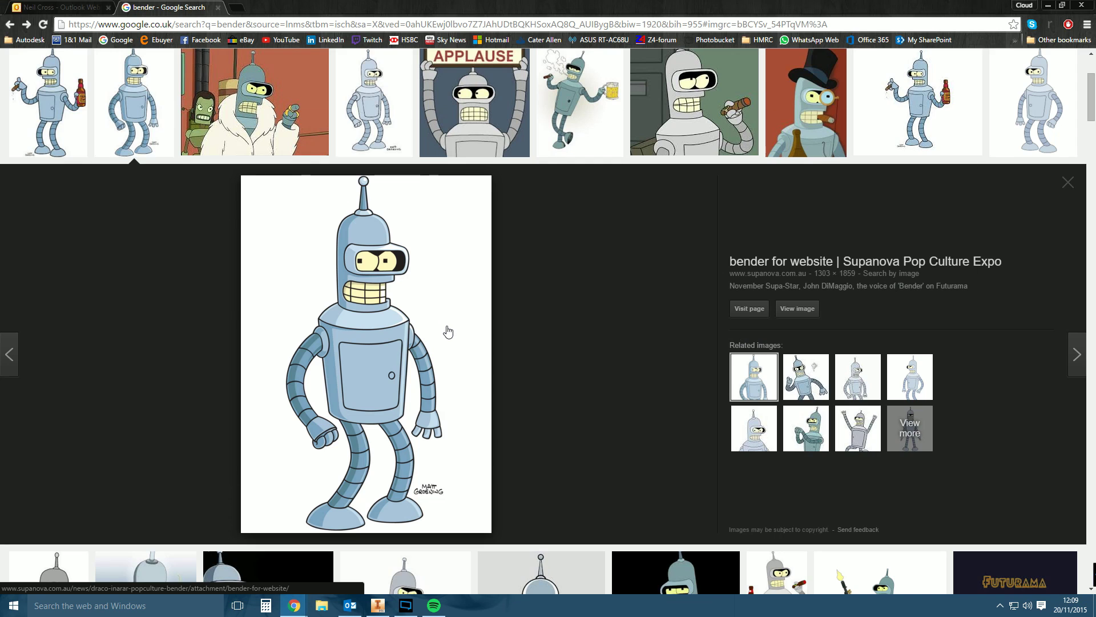
key(alt+Tab)
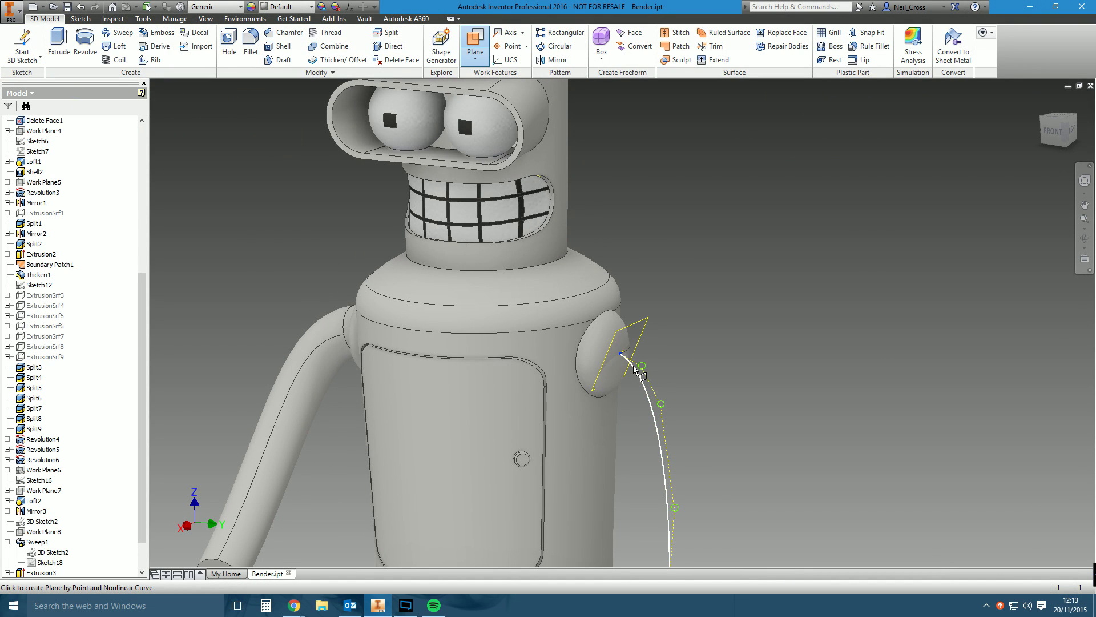
Step: Sketch the arm cross-section circle on a work plane at the arm path's end
click(637, 371)
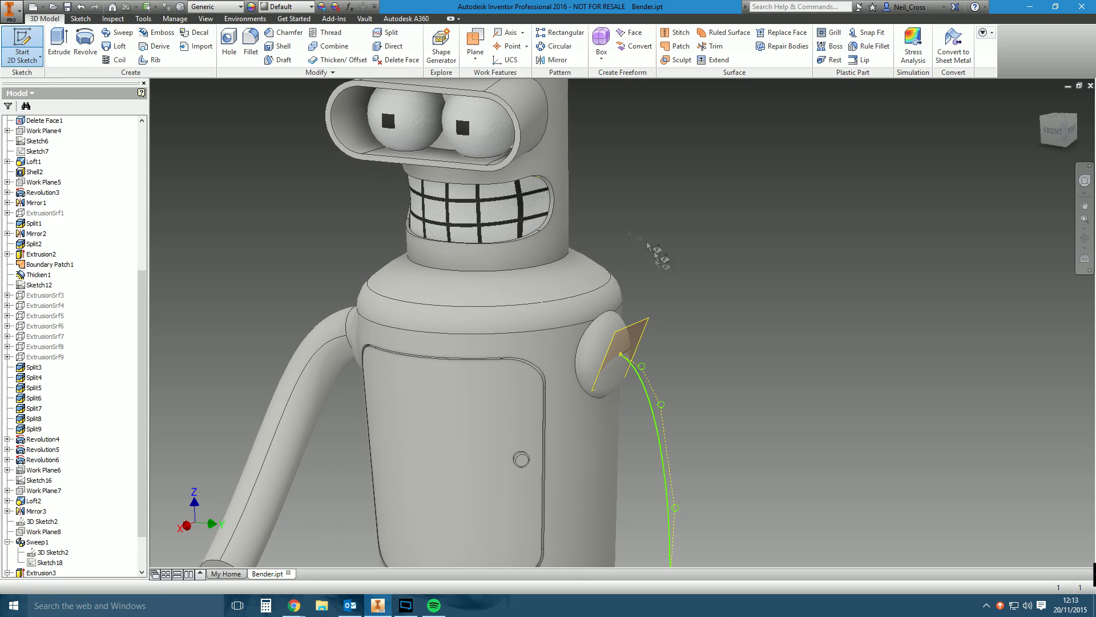
click(625, 357)
key(c)
click(610, 383)
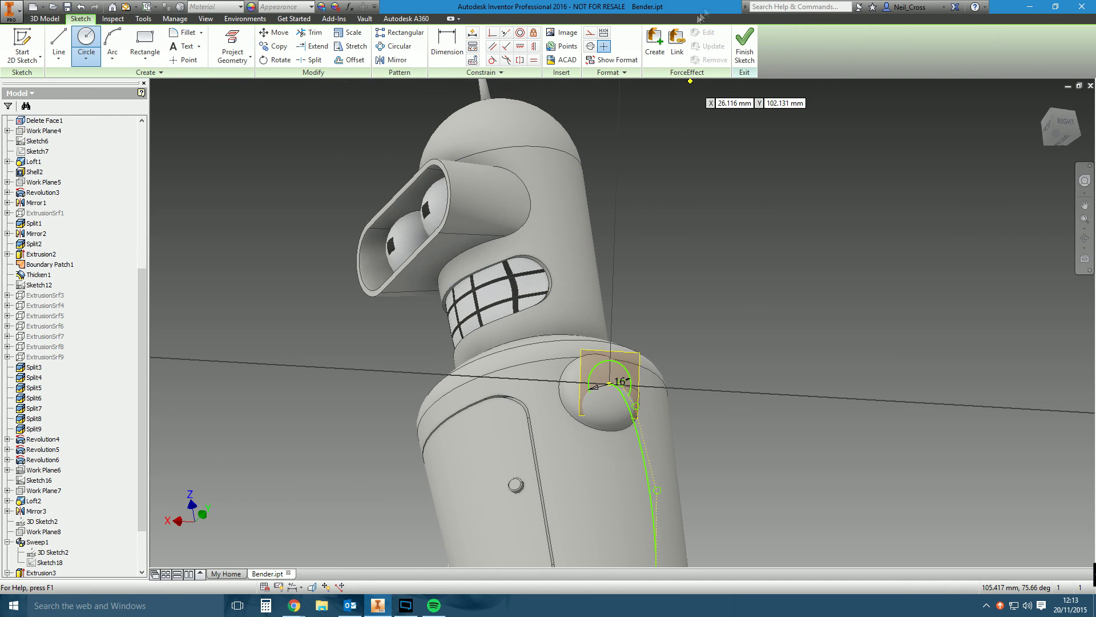
click(744, 43)
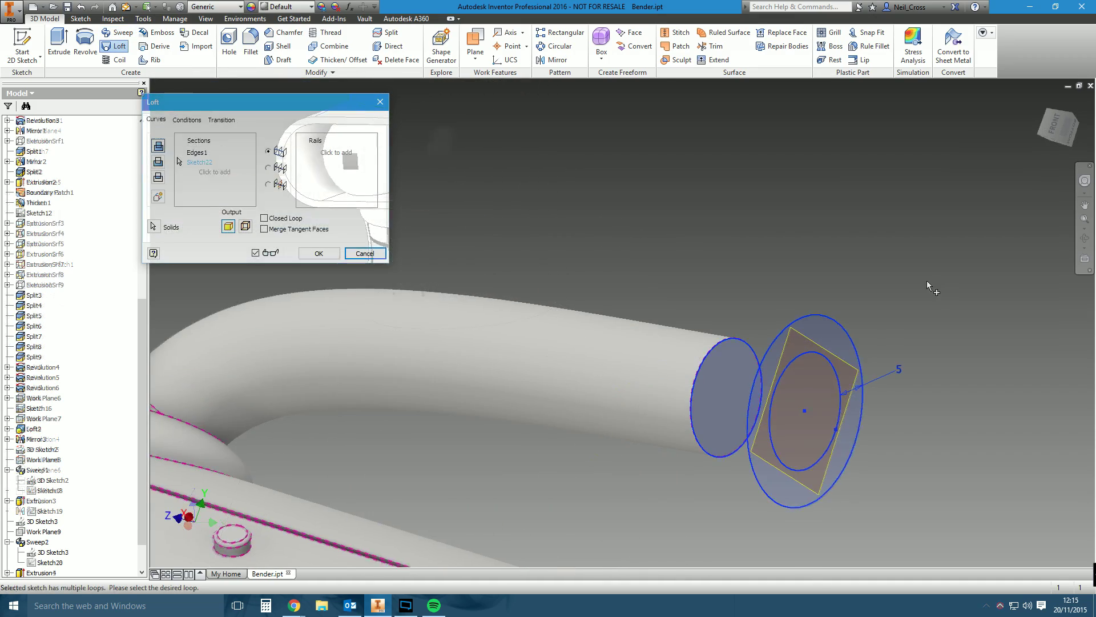
Step: Sweep the second arm and loft a flared cuff on its hand end
key(F5)
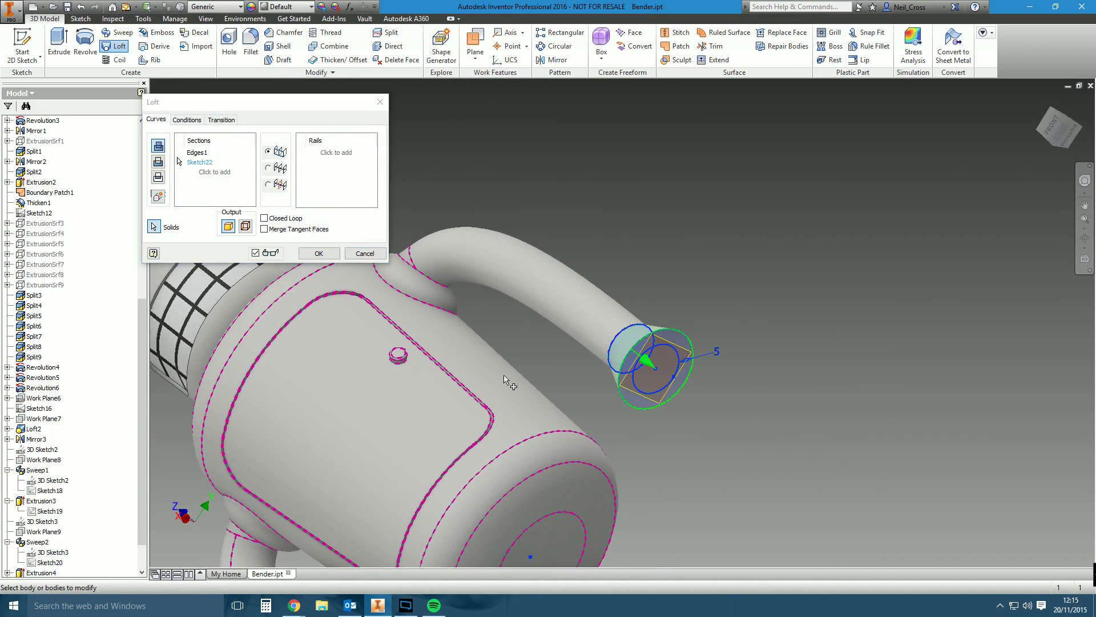
key(F5)
key(Return)
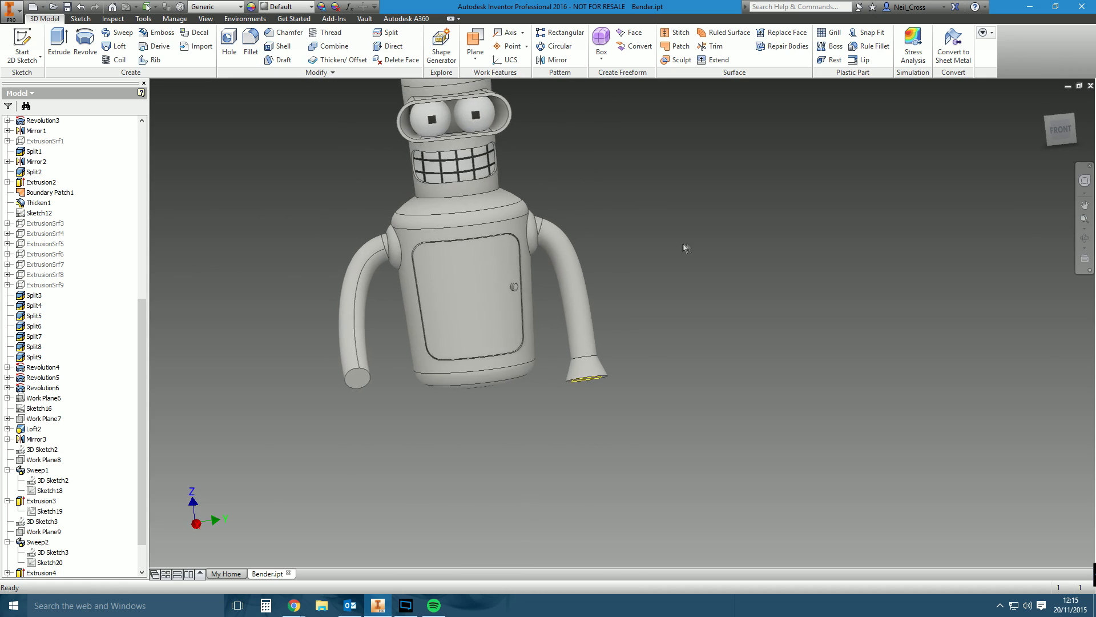
key(F5)
scroll(11, 557, down, 2)
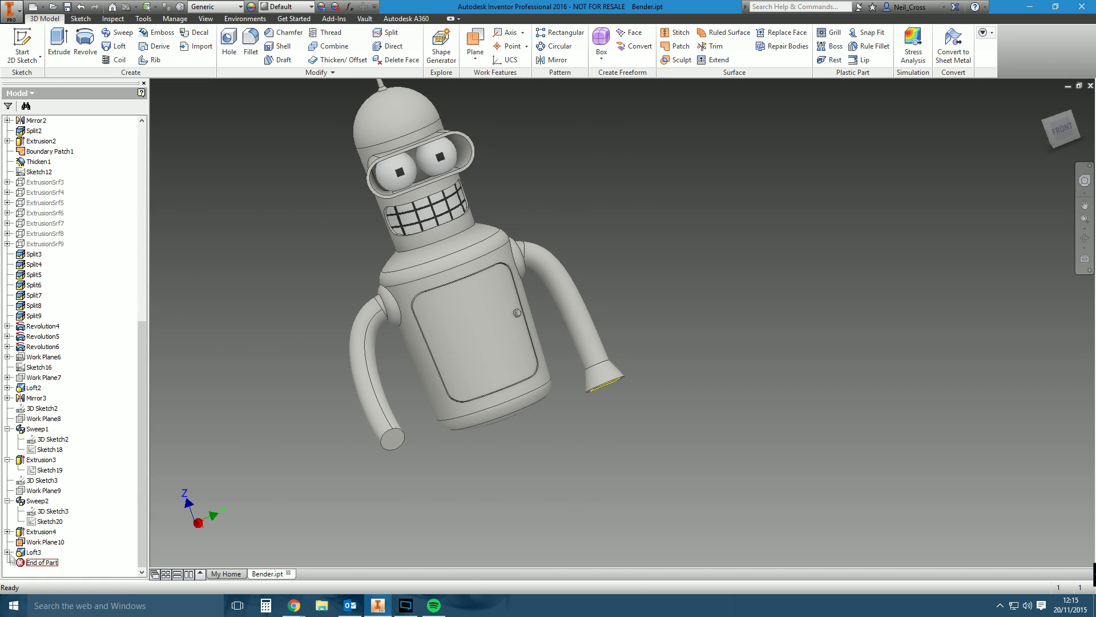
Step: Add Work Plane11 at the other arm end, sketch a circle, and loft its flared cuff
right_click(37, 537)
click(57, 562)
key(F5)
key(bracketright)
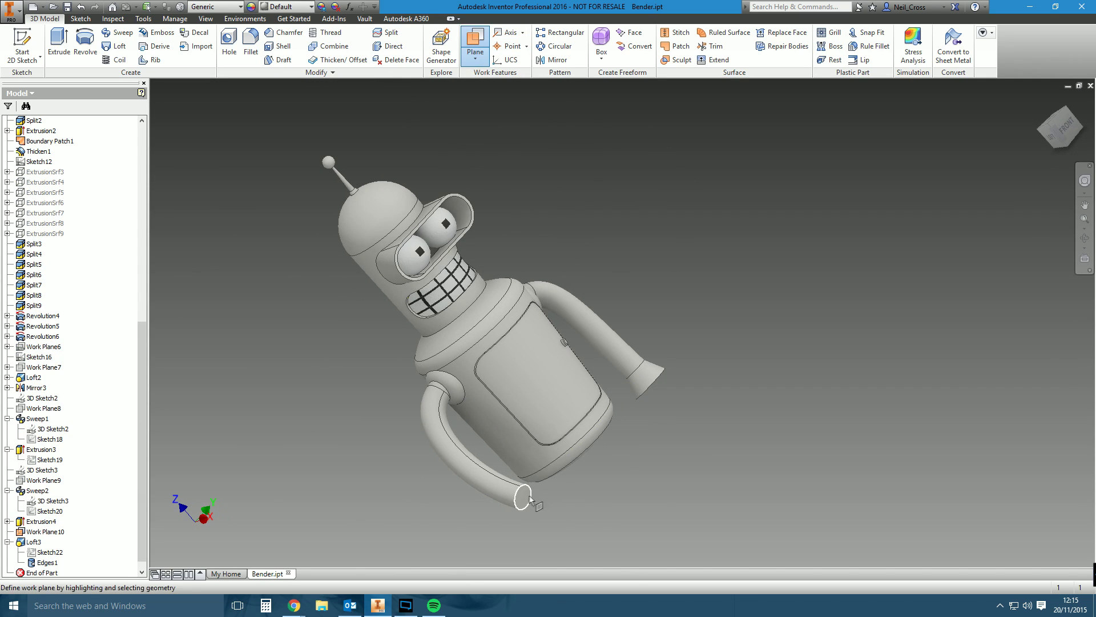
key(Return)
key(F5)
key(s)
click(674, 404)
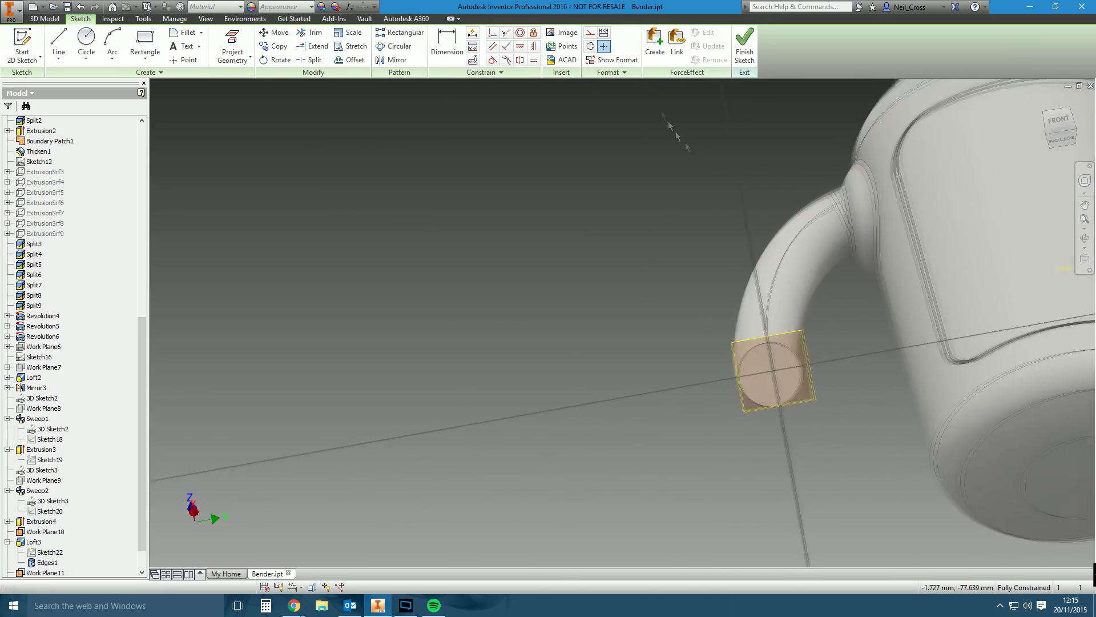
key(c)
click(849, 418)
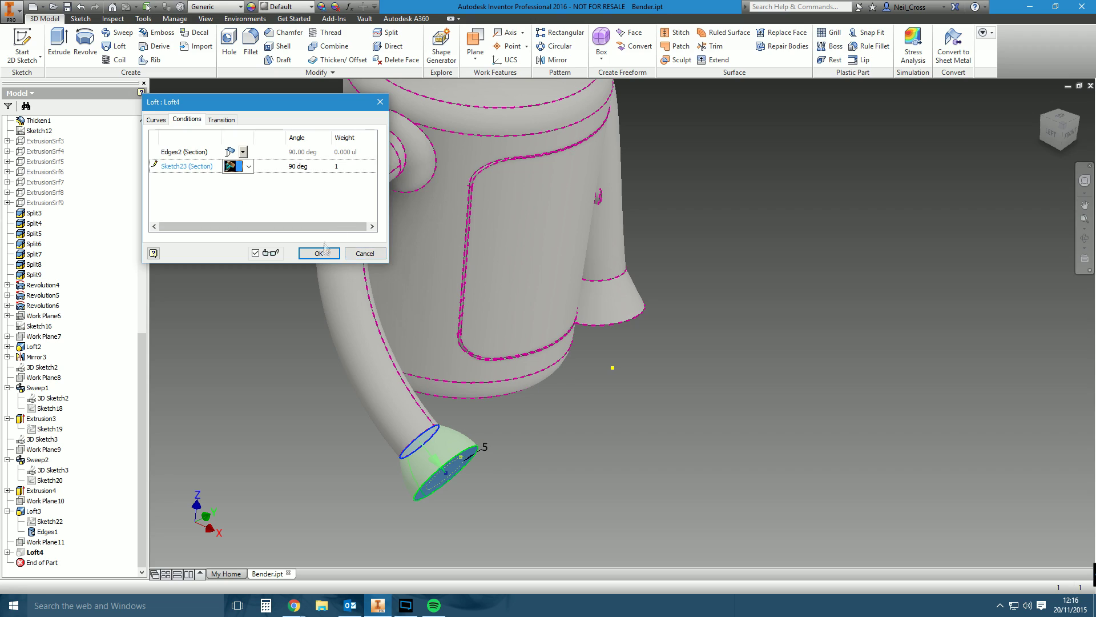
click(324, 249)
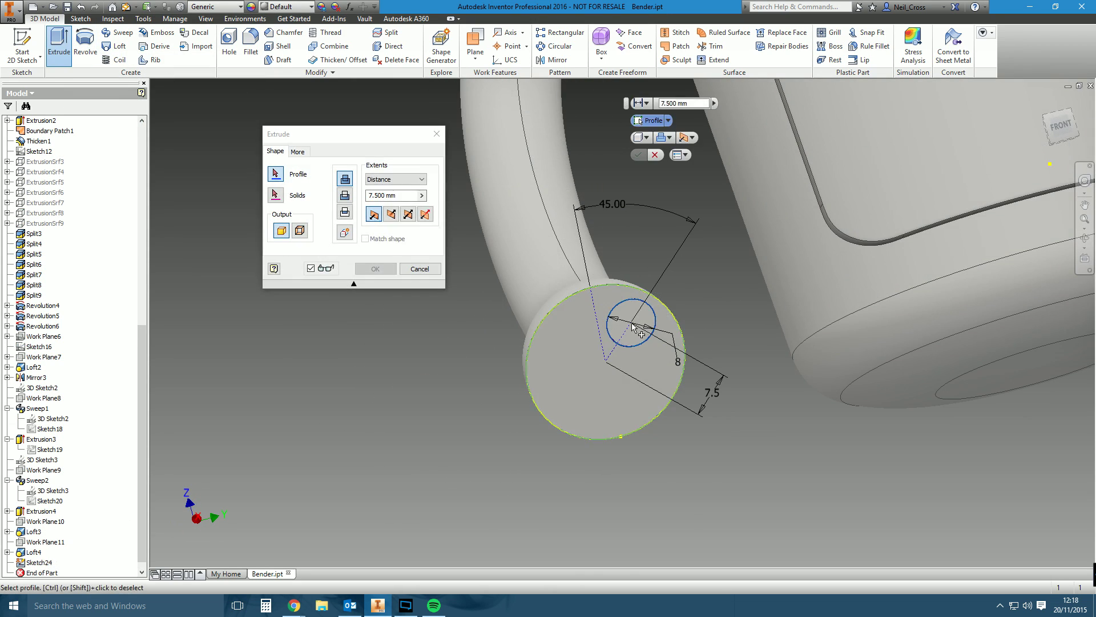
Step: Extrude the small circle 7.5 mm to form a finger
click(633, 326)
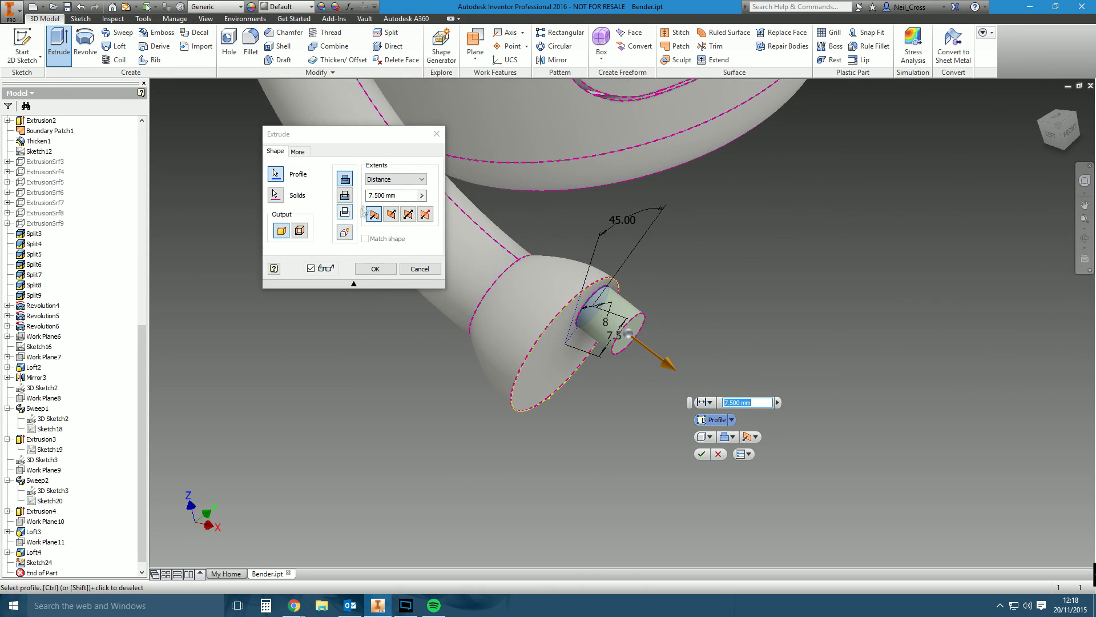
scroll(639, 387, up, 5)
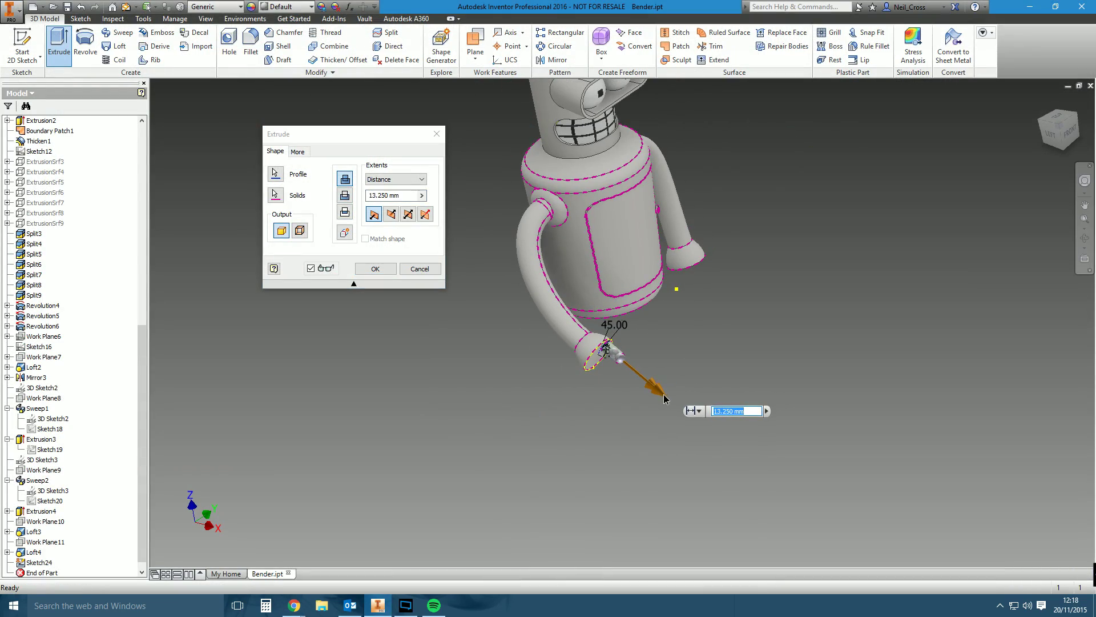
key(Return)
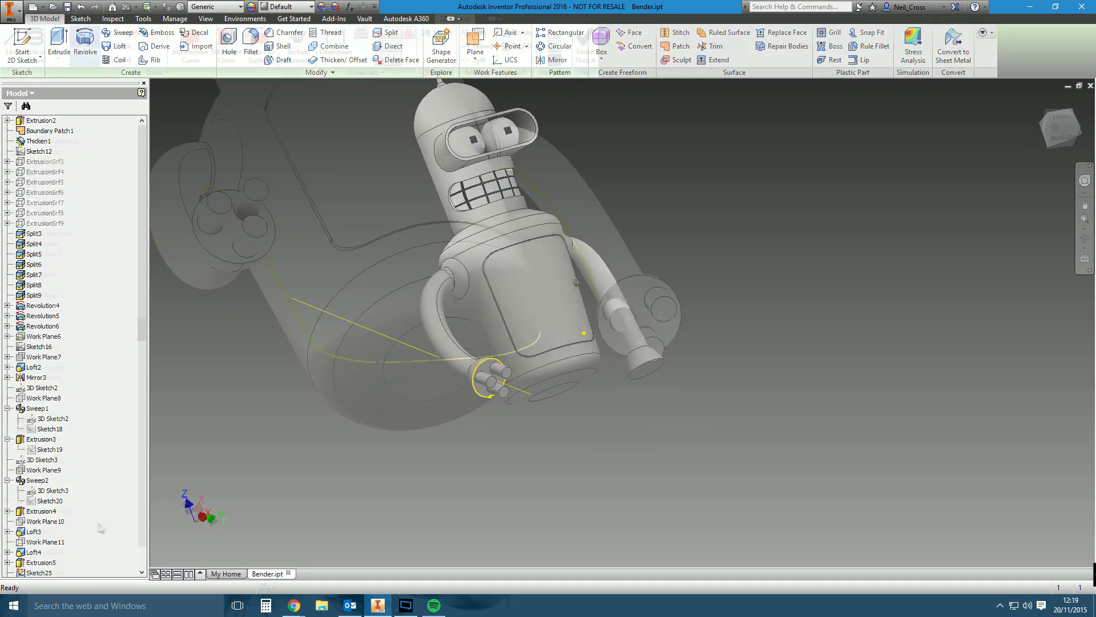
Step: Begin a 3D spline for the leg path, viewing the model's underside
click(103, 103)
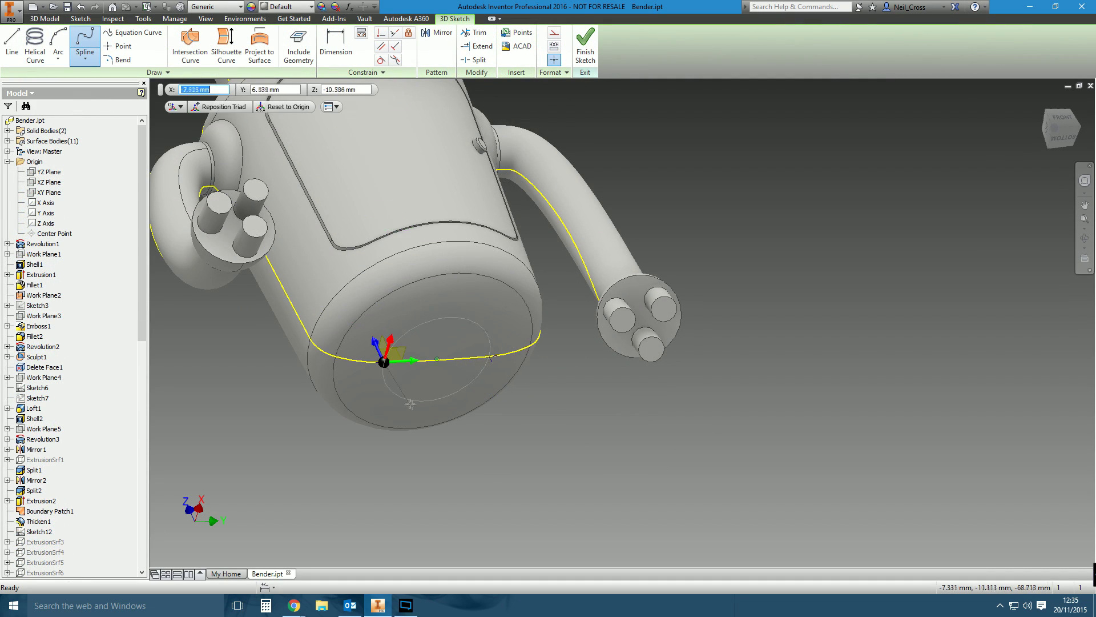
shift+middle_drag(410, 404, 413, 372)
shift+middle_drag(402, 415, 496, 424)
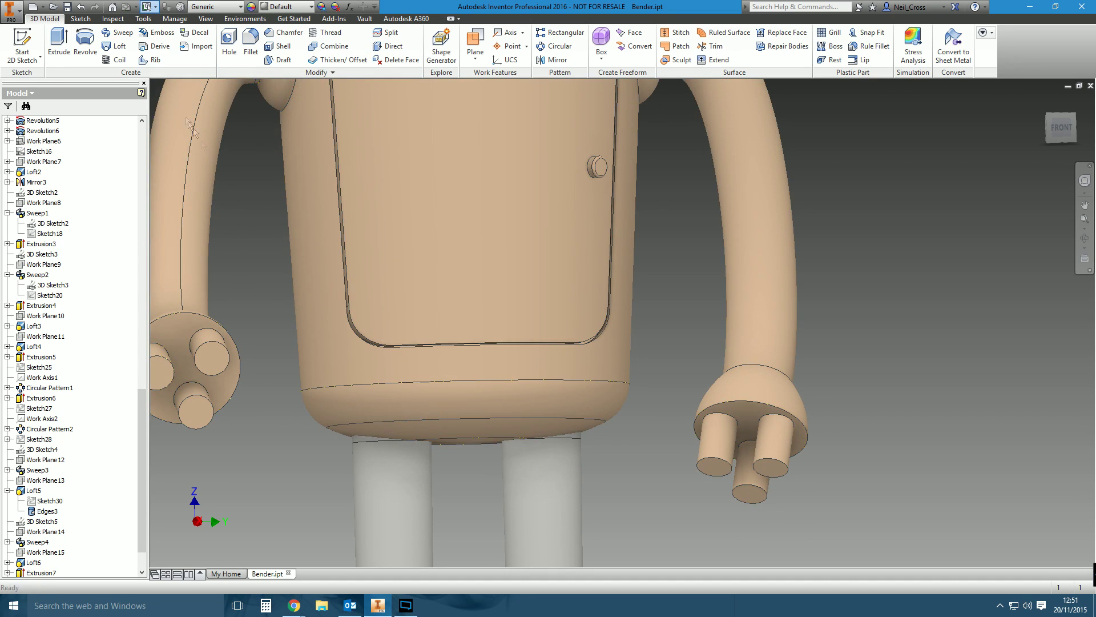
Step: Sculpt the leg surfaces onto the body using the side selection options
click(677, 60)
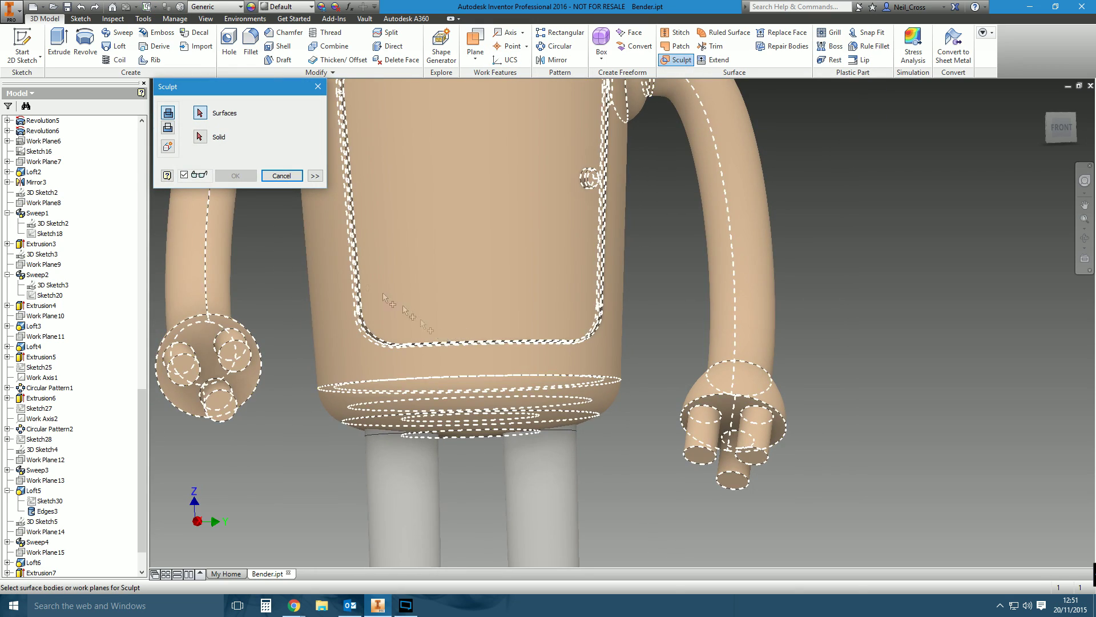
click(387, 453)
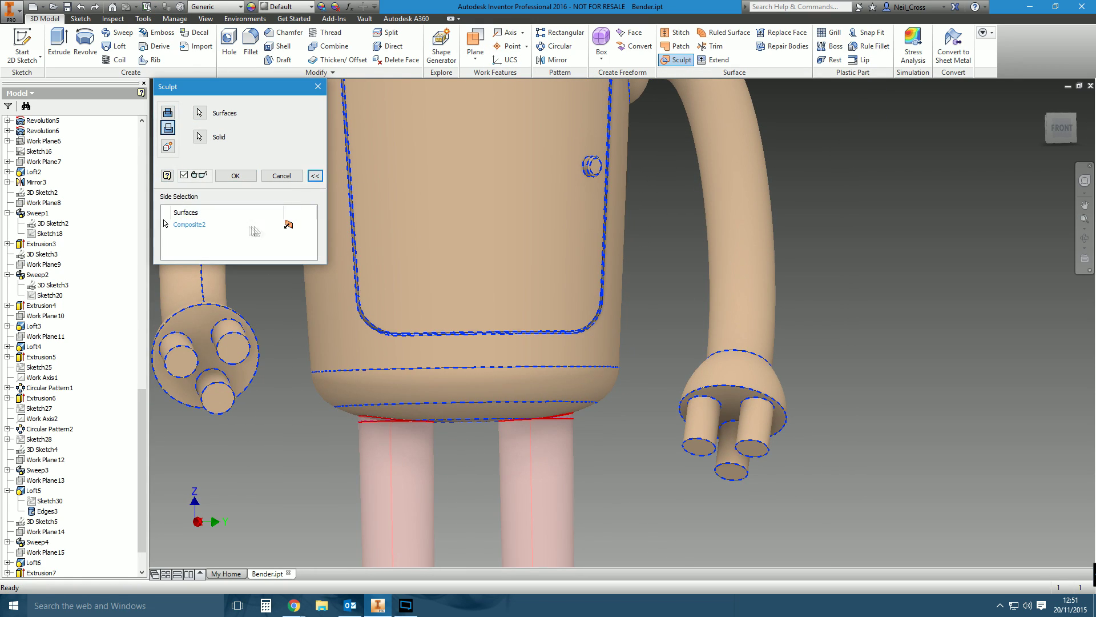
click(294, 232)
click(236, 175)
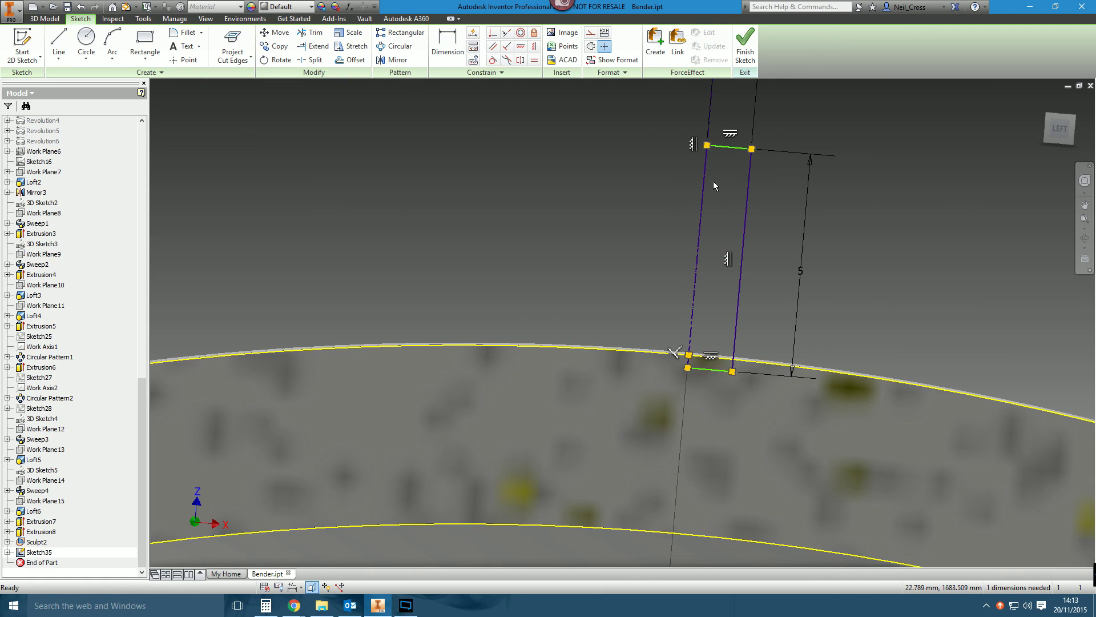
key(Escape)
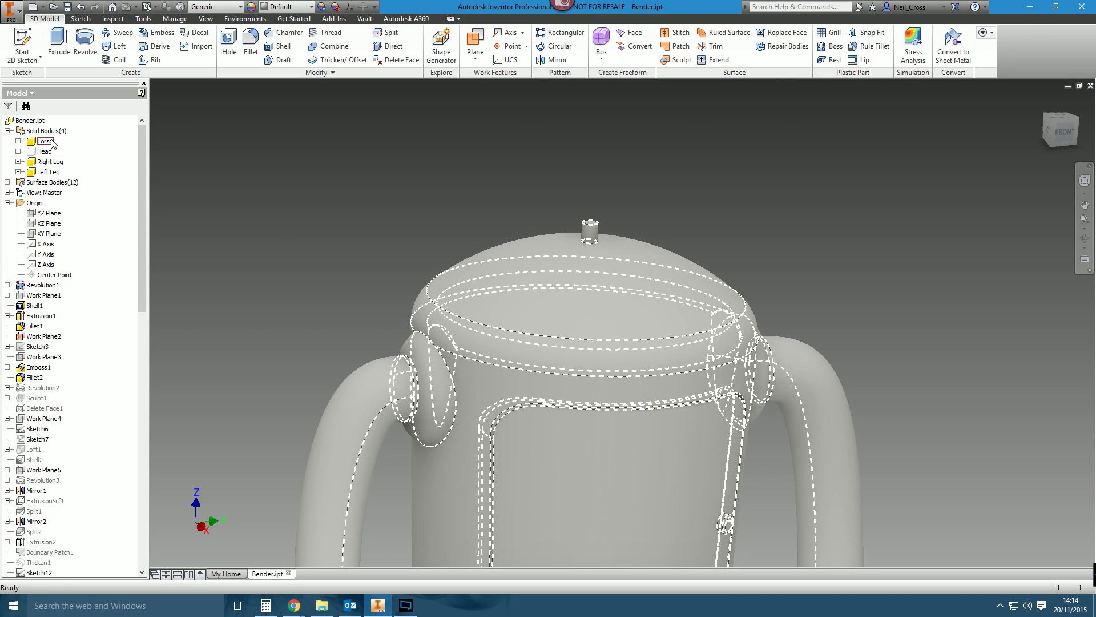
Step: Show the Head body and copy the Torso as a surface, then undo the copy
right_click(41, 151)
click(85, 224)
click(317, 72)
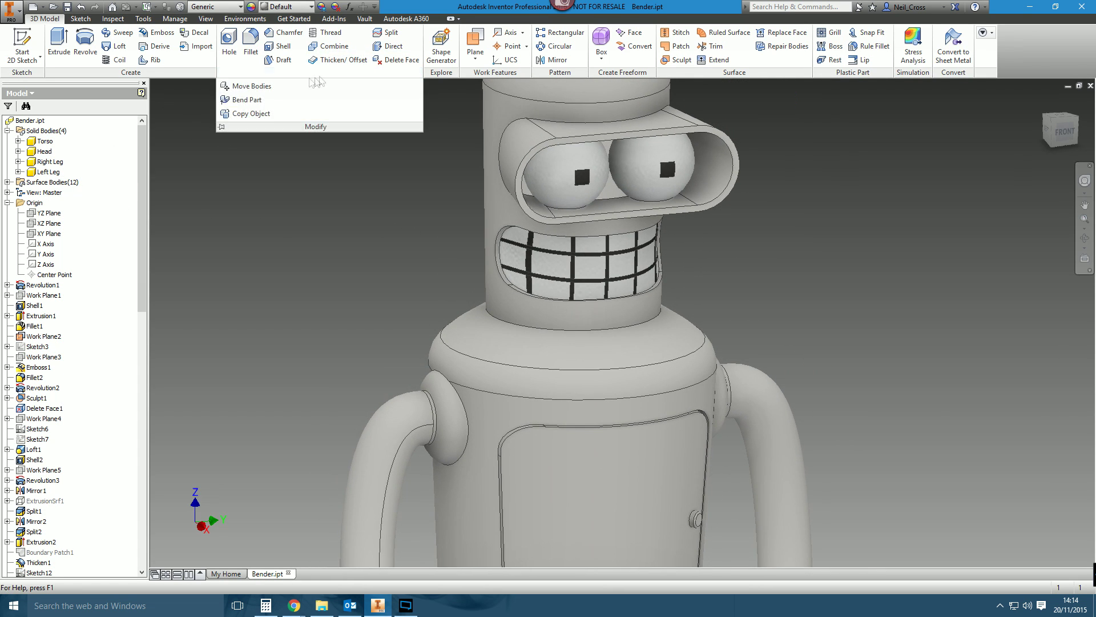
click(336, 113)
click(513, 366)
click(209, 231)
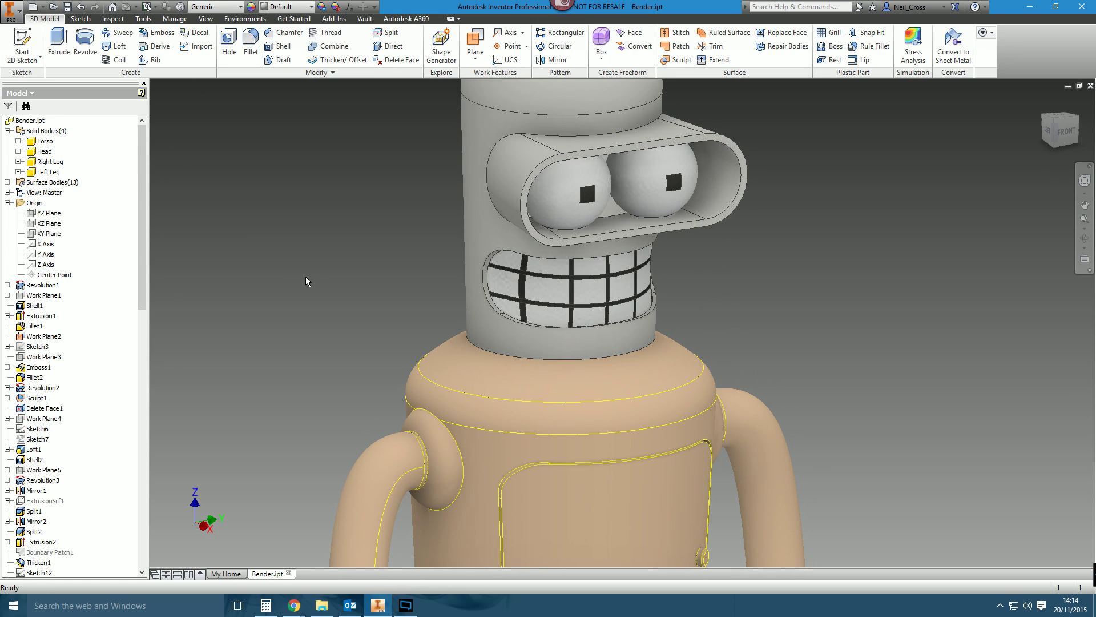
key(ctrl+z)
key(alt+v)
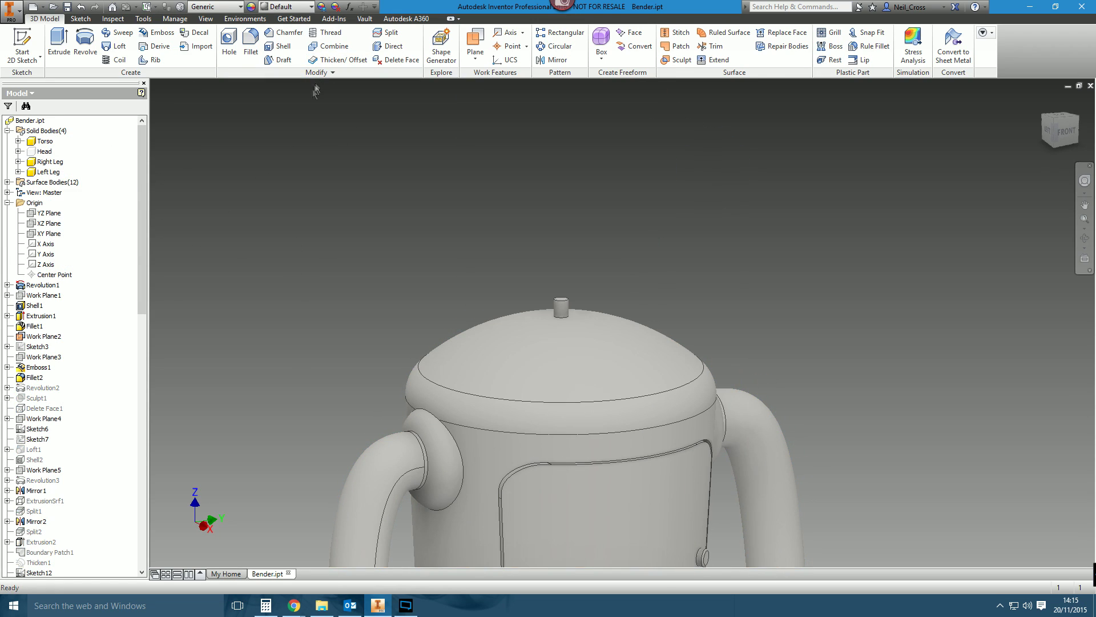
Step: Copy the small top cylinder faces and the torso's domed top as a surface
click(320, 73)
click(337, 113)
scroll(536, 285, up, 5)
click(474, 354)
click(474, 310)
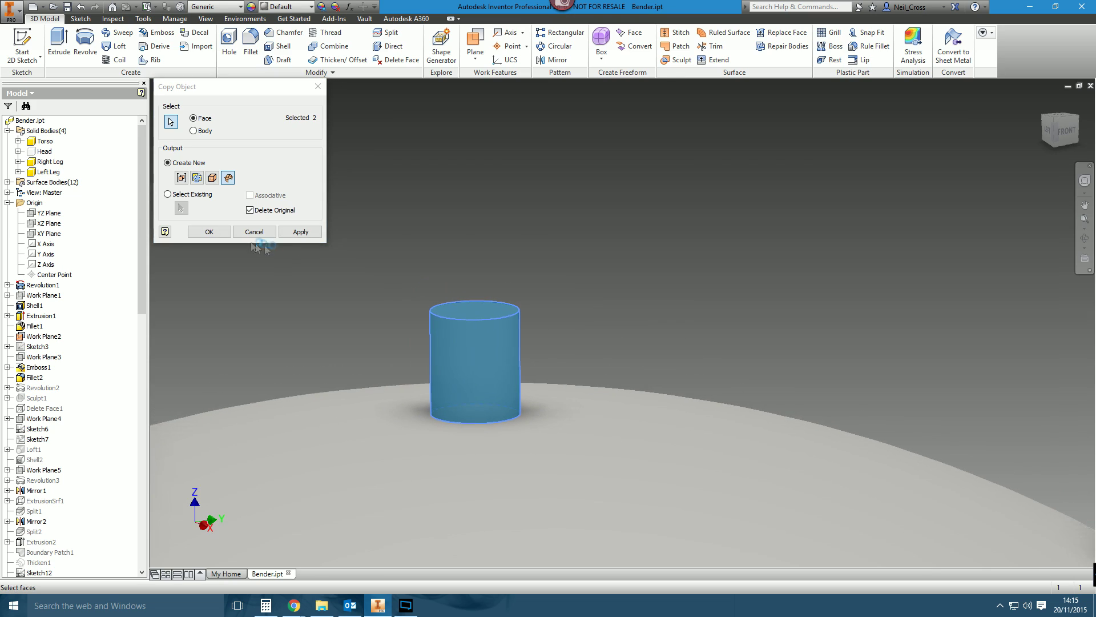
scroll(287, 270, down, 5)
click(320, 72)
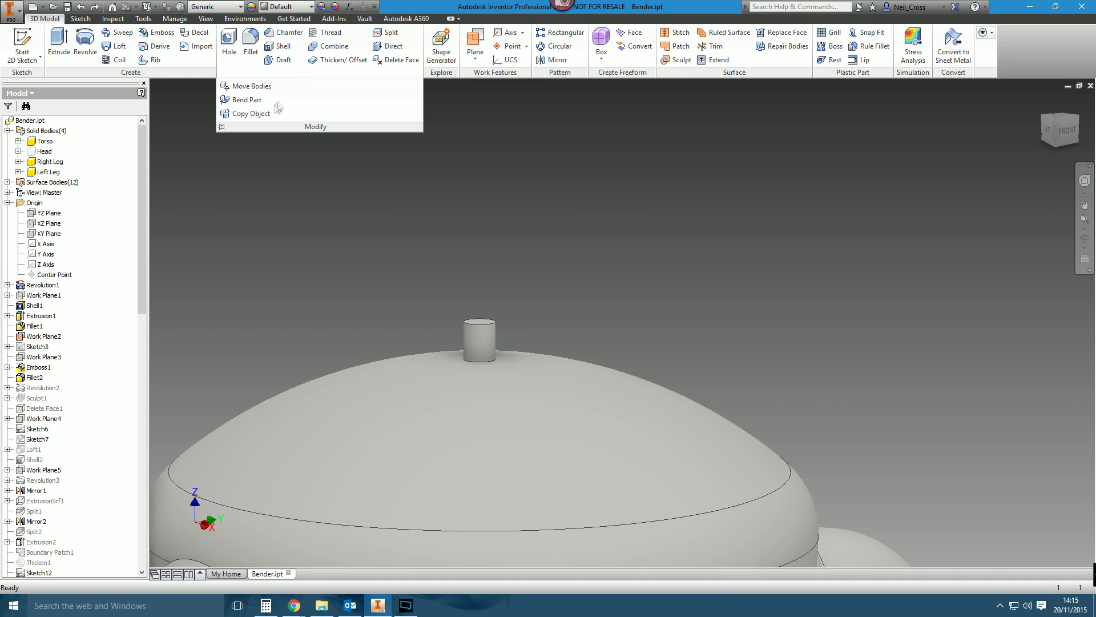
click(268, 110)
click(482, 374)
key(Return)
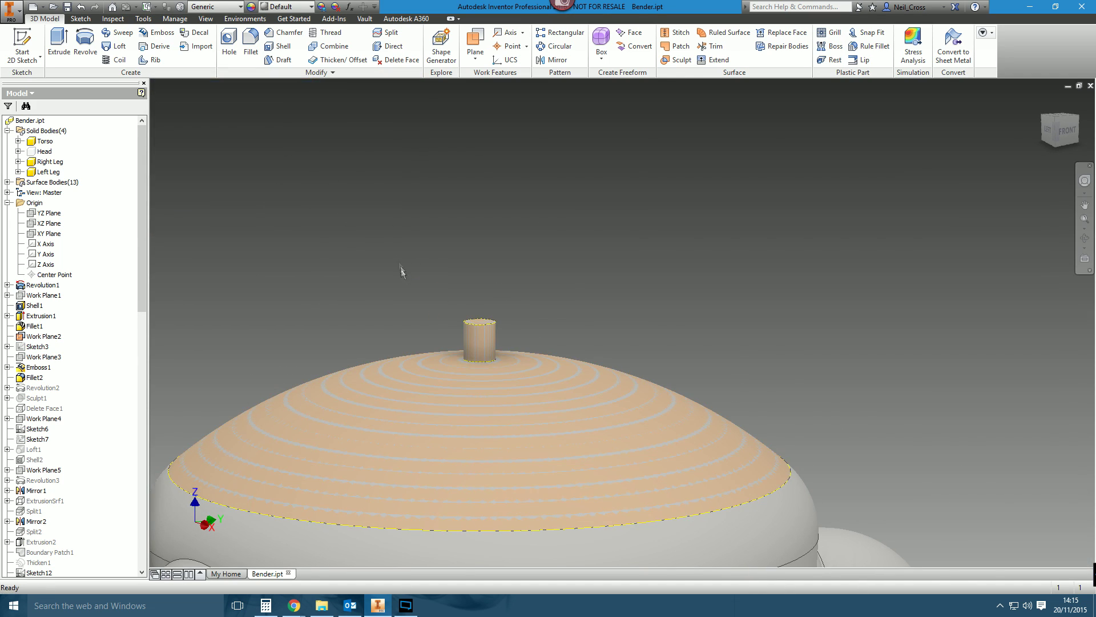
Step: Hide the Torso body, show the Head, and inspect the dome from below
right_click(53, 143)
click(77, 192)
right_click(53, 141)
click(73, 181)
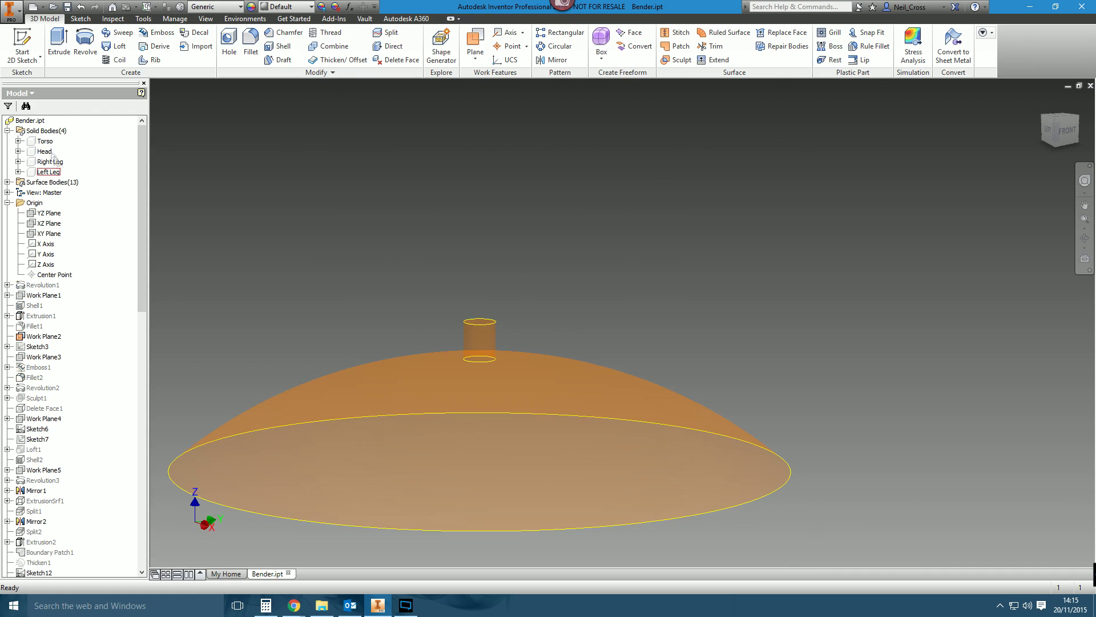
right_click(45, 151)
click(86, 191)
scroll(212, 220, down, 3)
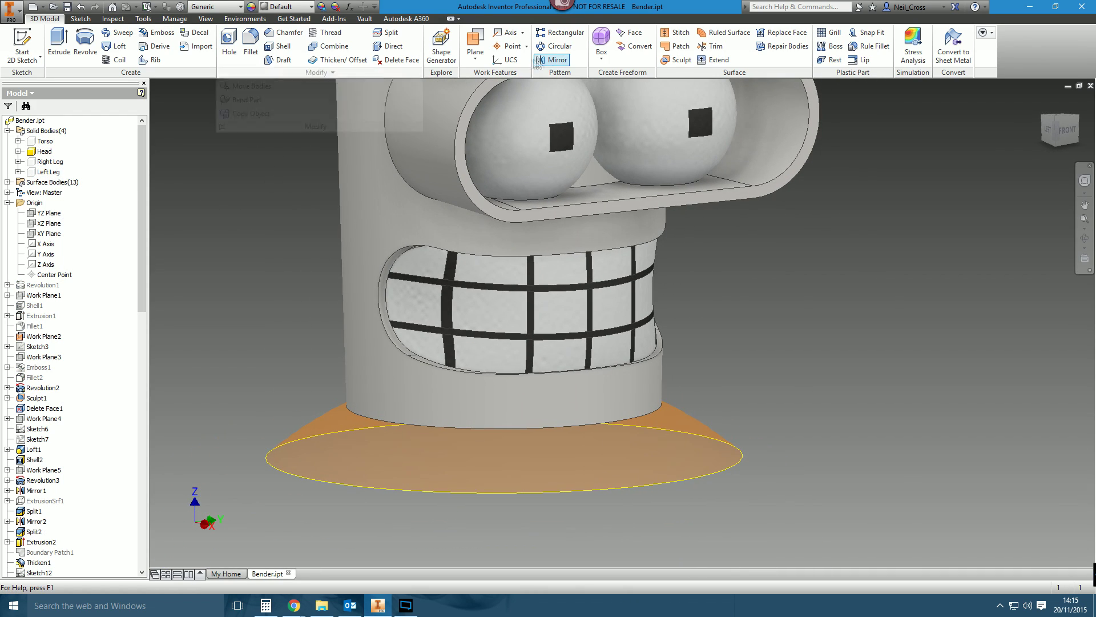
shift+middle_drag(557, 240, 560, 102)
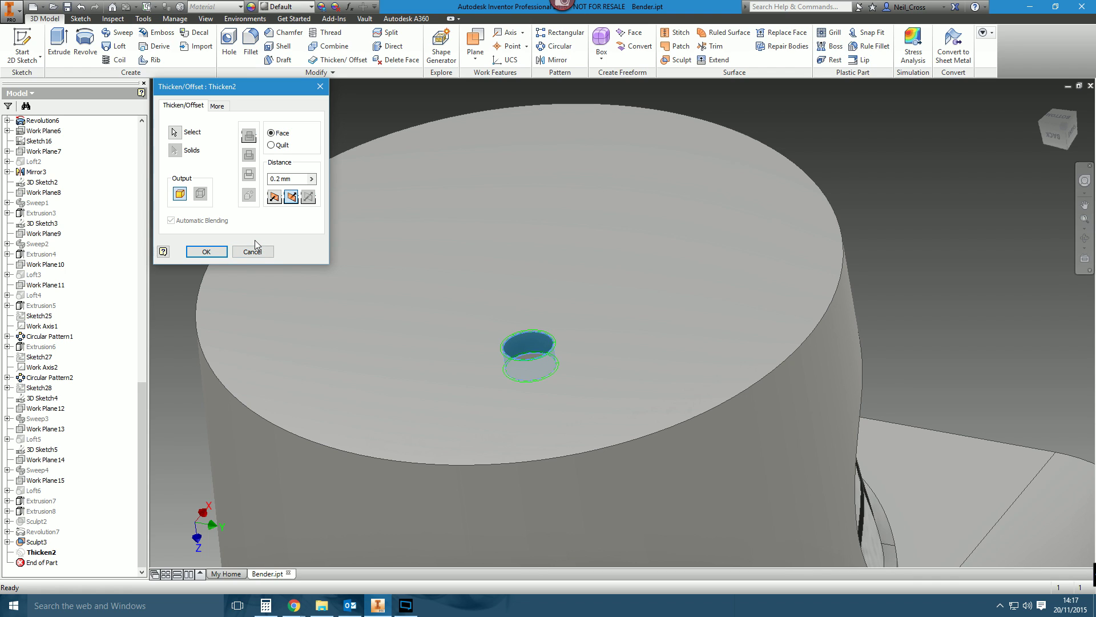
Step: Apply the 0.2 mm thicken to the small circular face
click(254, 250)
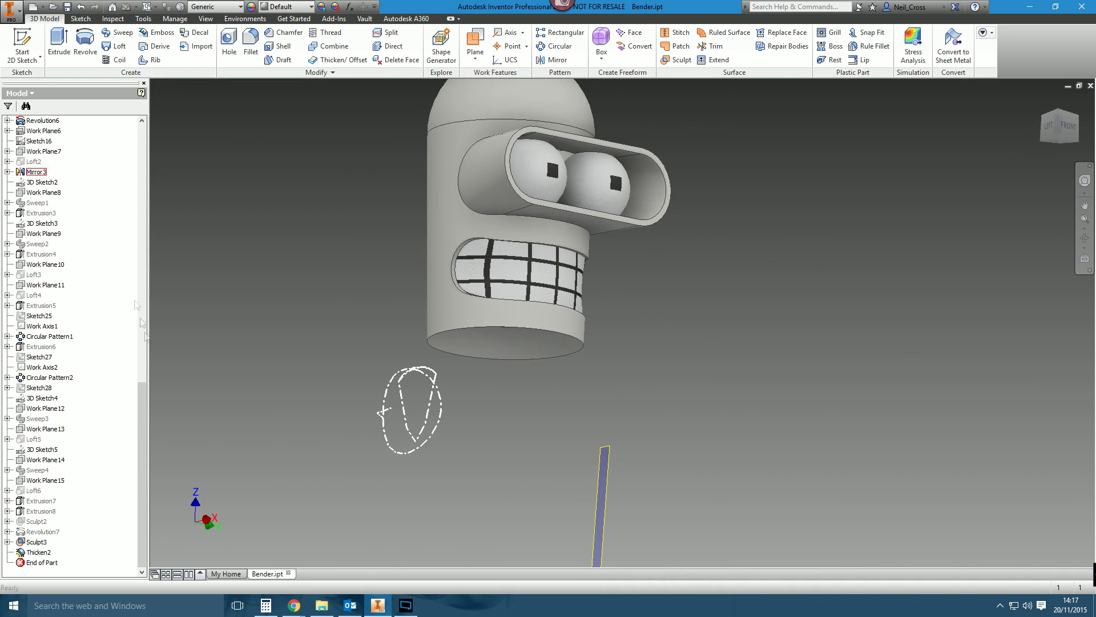
scroll(137, 305, up, 10)
right_click(40, 164)
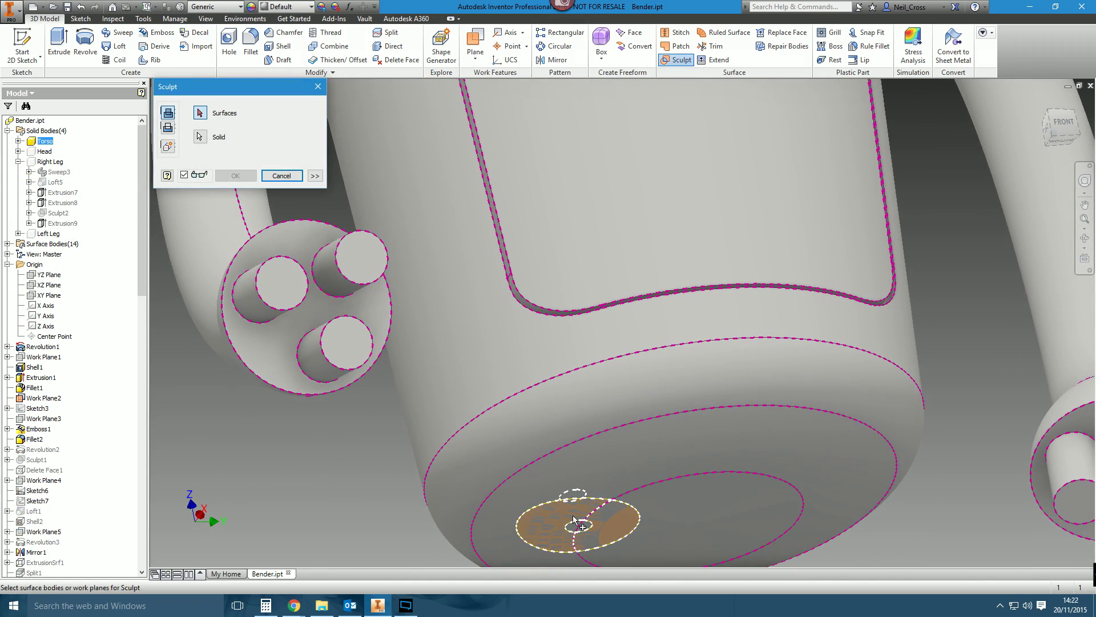
Step: Sculpt the torso door panel and apply a 0.5 mm fillet to the head's bottom edge
click(654, 242)
scroll(589, 405, down, 5)
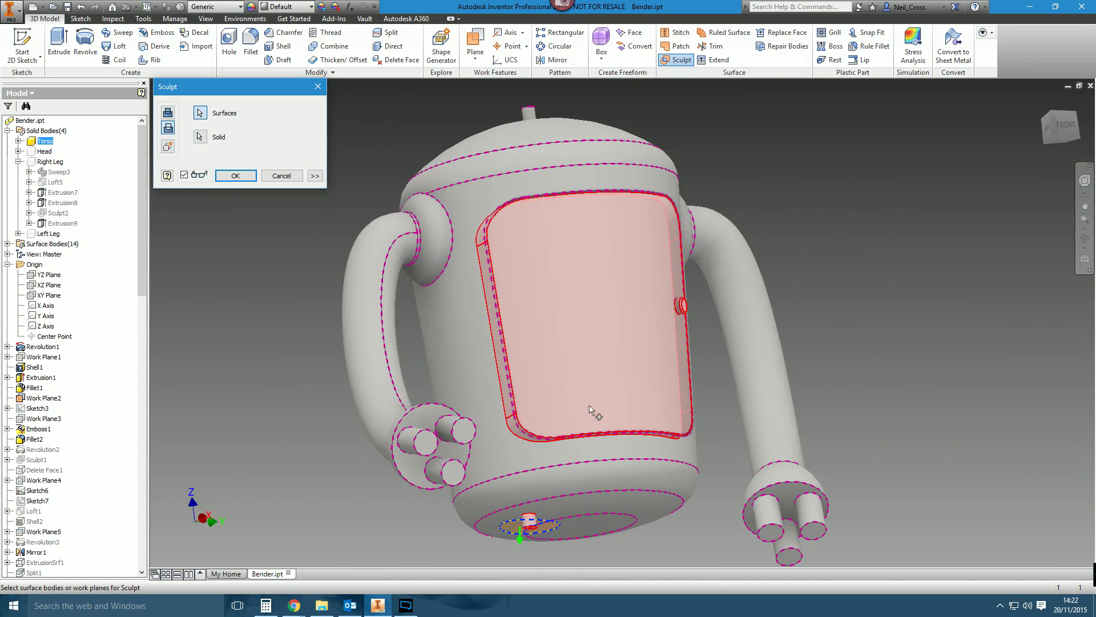
click(227, 177)
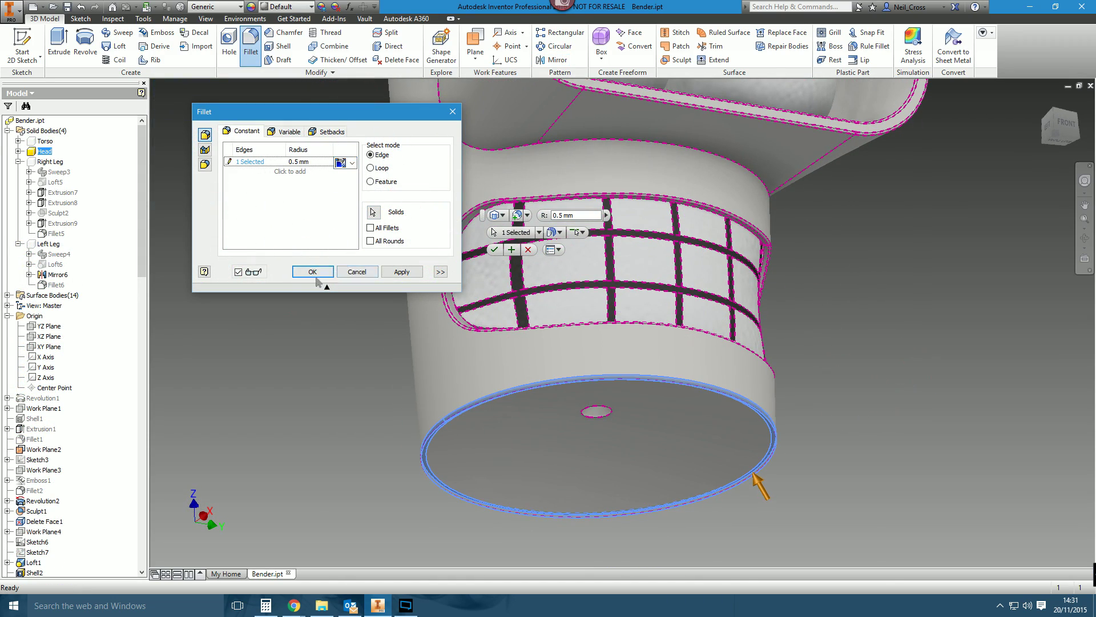
click(313, 273)
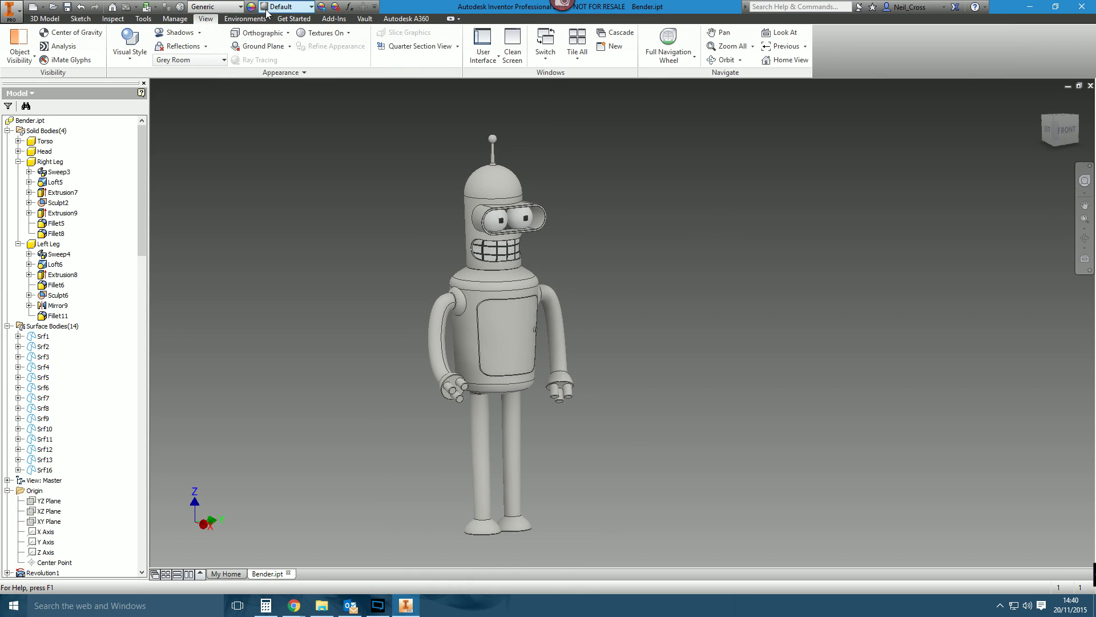
Step: Give Bender the Titanium - Polished appearance and open its colour for editing
click(267, 12)
click(302, 175)
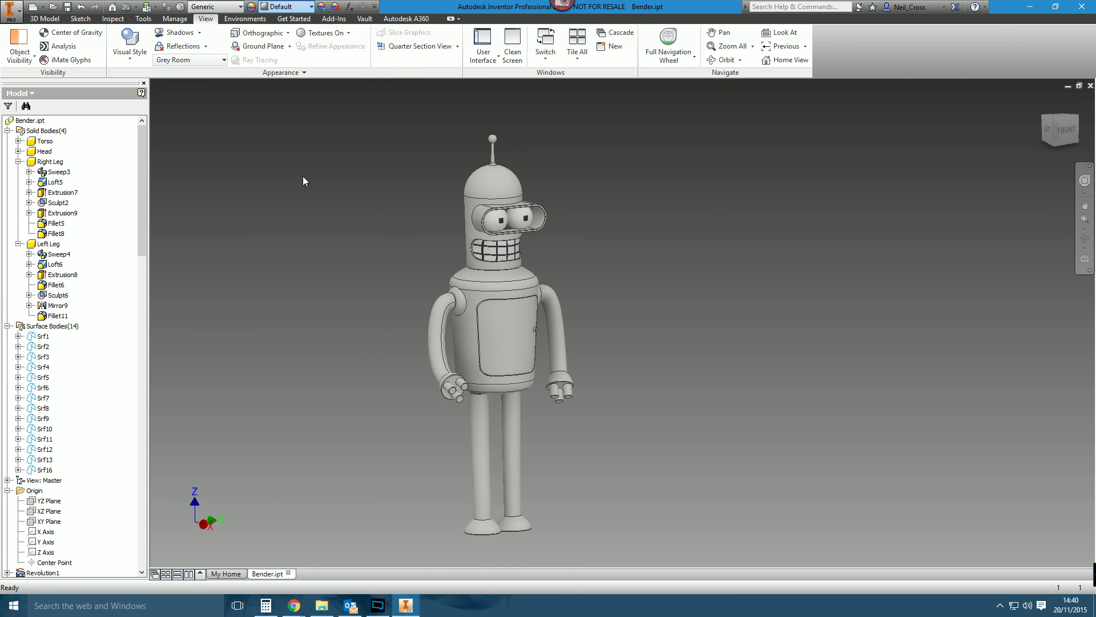
click(251, 11)
double_click(362, 171)
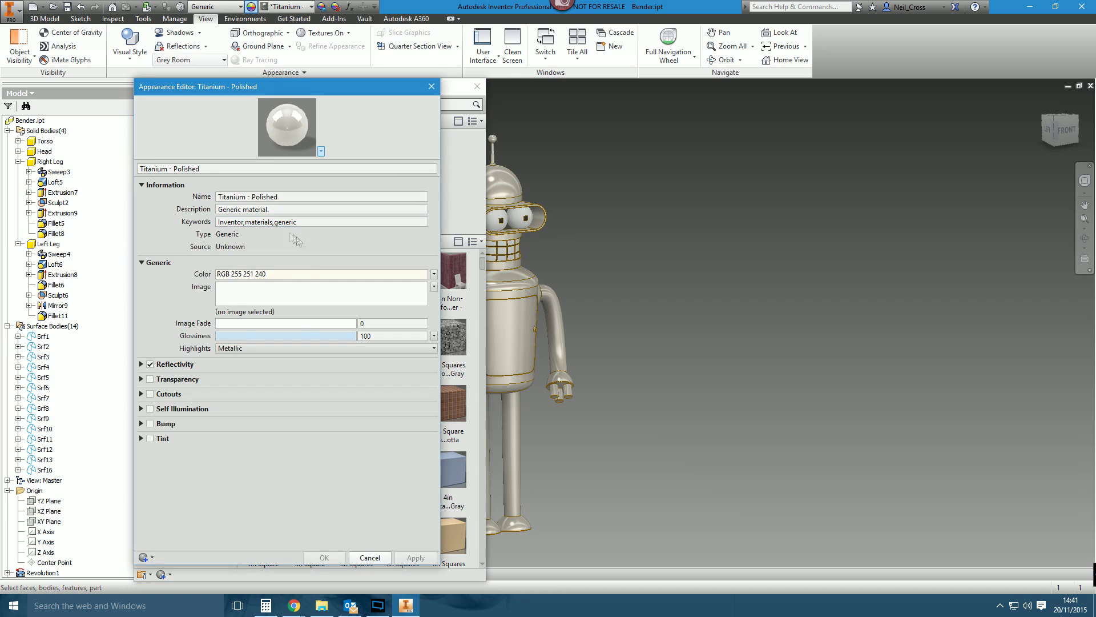
click(228, 274)
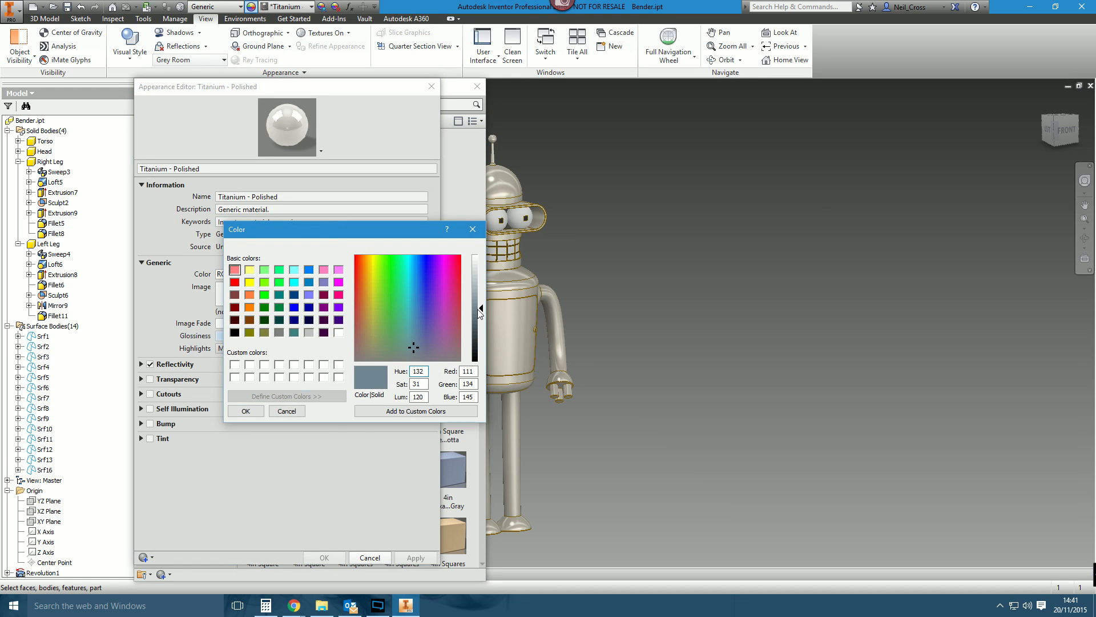
Step: Check the Bender reference images in Chrome, including the beer-holding one, to match the colour
click(213, 521)
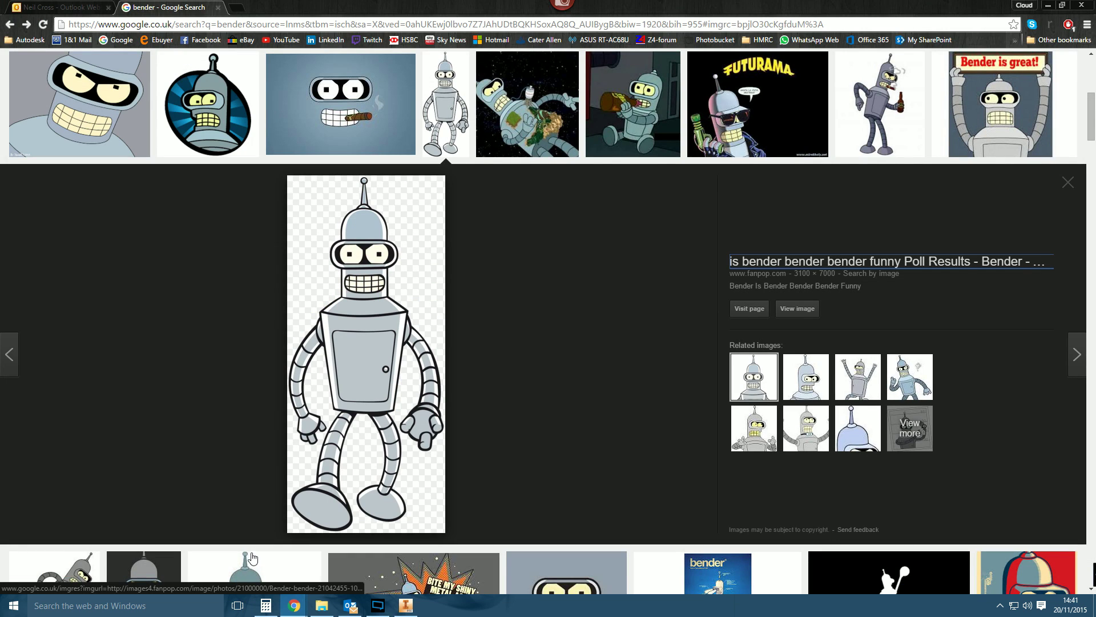
click(614, 129)
scroll(578, 114, up, 4)
click(577, 103)
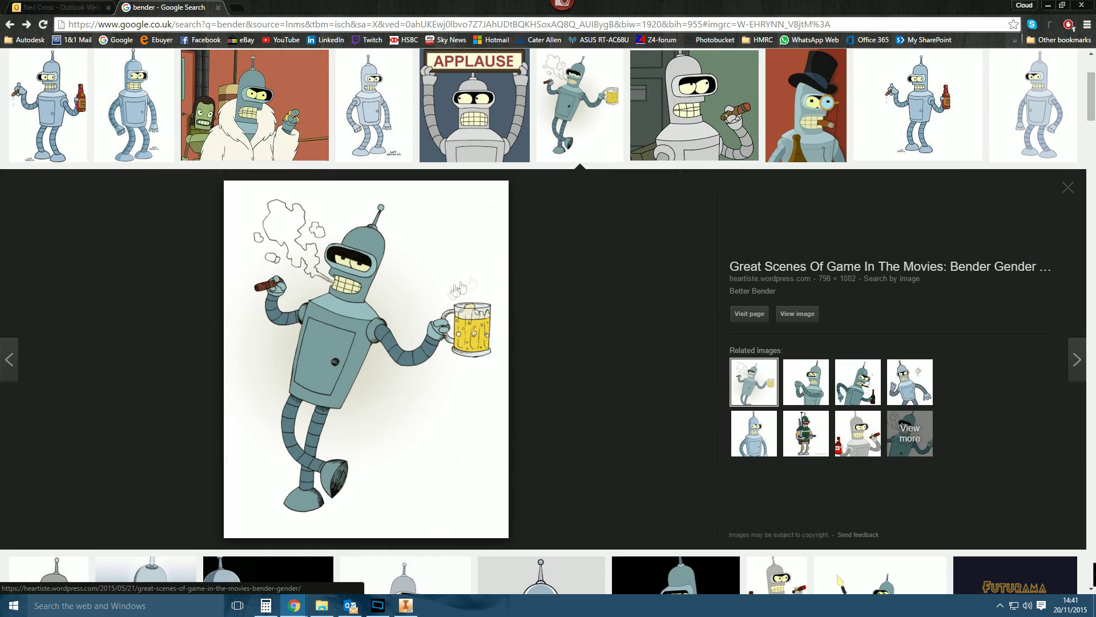
click(1048, 5)
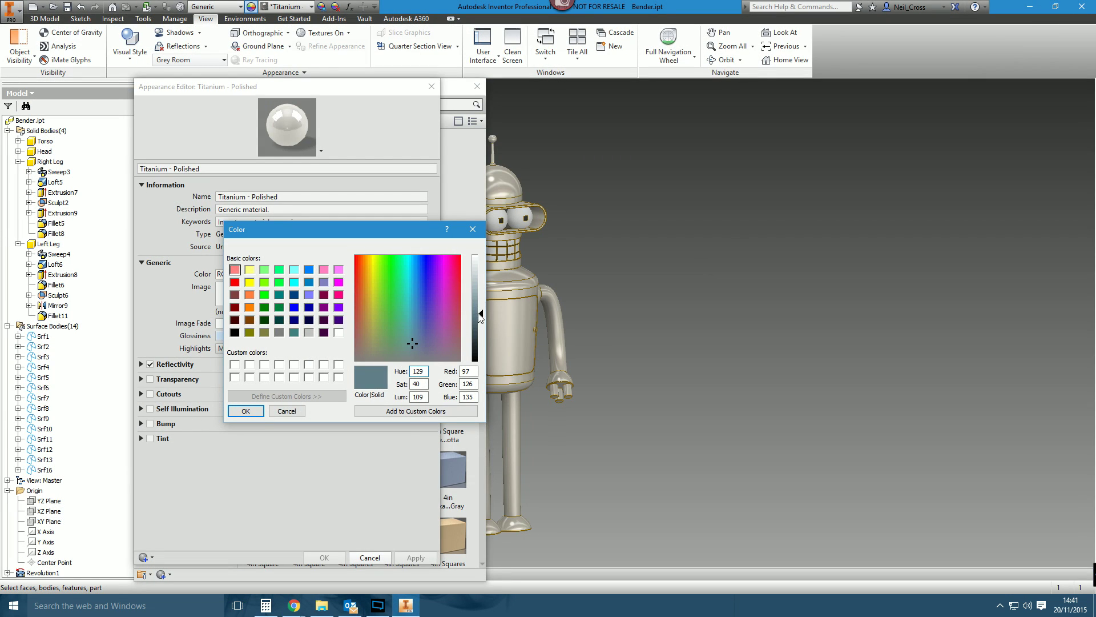
Step: Apply the blue-grey RGB 97, 126, 135 titanium colour and show Bender in Stuttgart Courtyard lighting
click(254, 412)
click(373, 558)
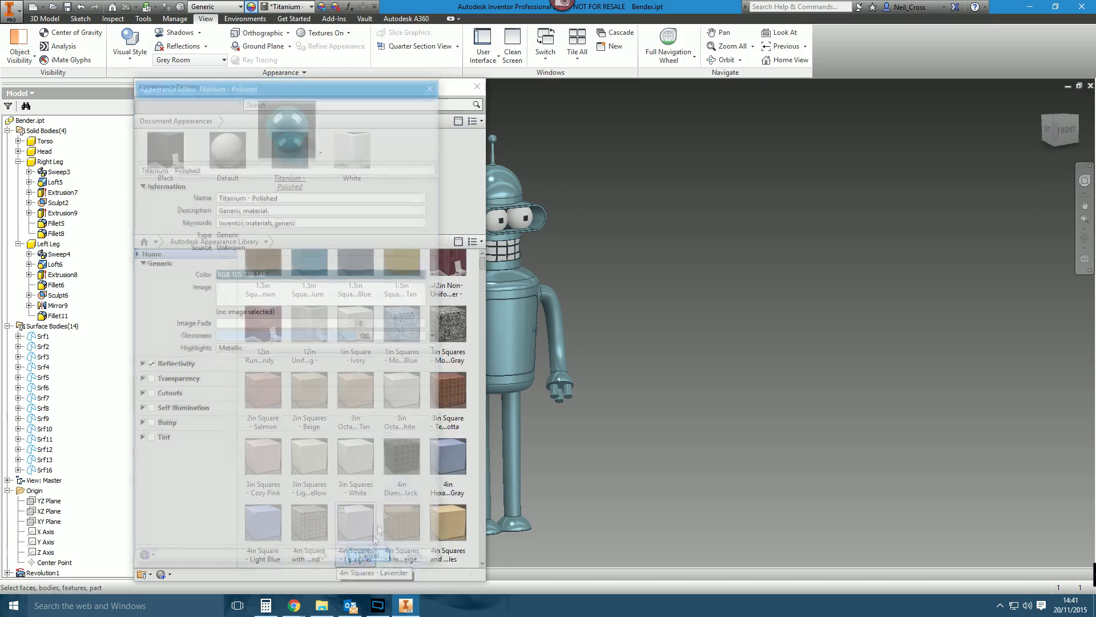
click(223, 59)
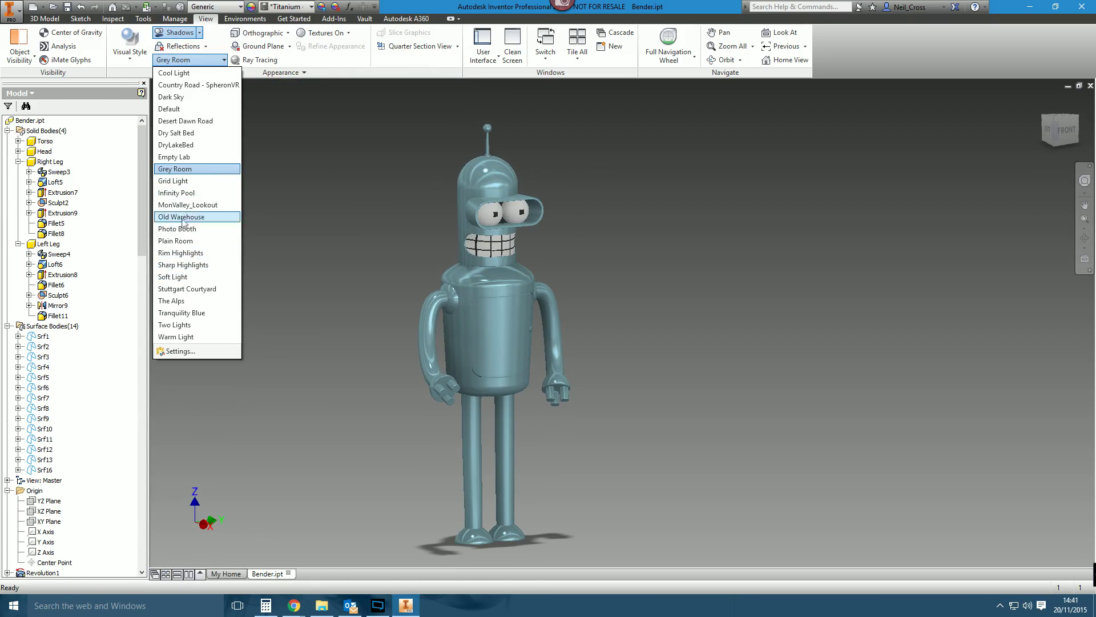
click(210, 288)
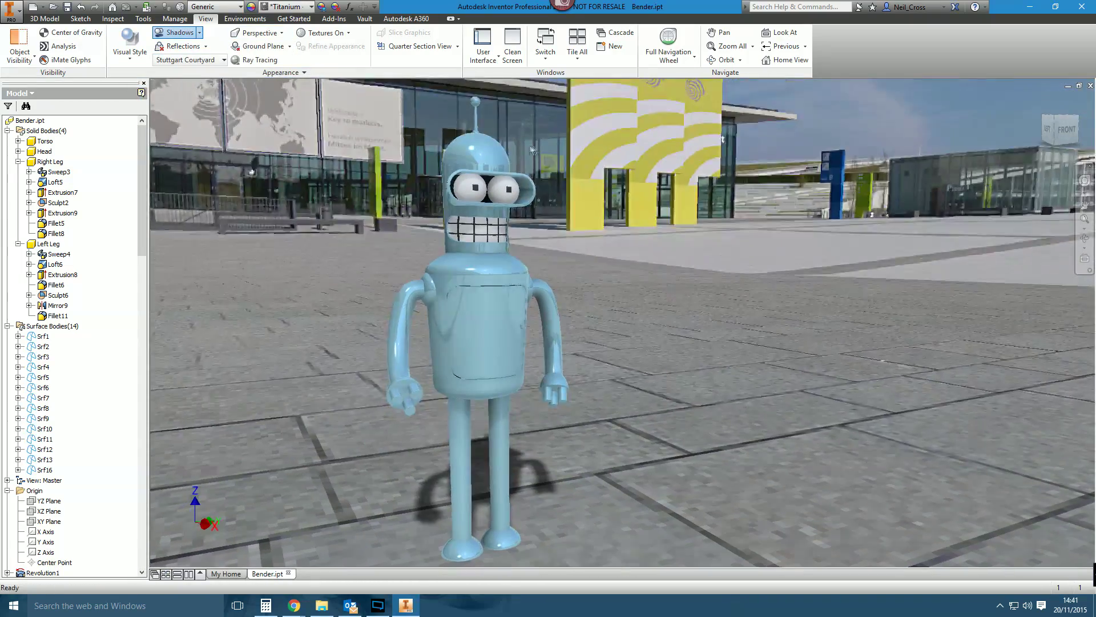
shift+middle_drag(531, 150, 767, 171)
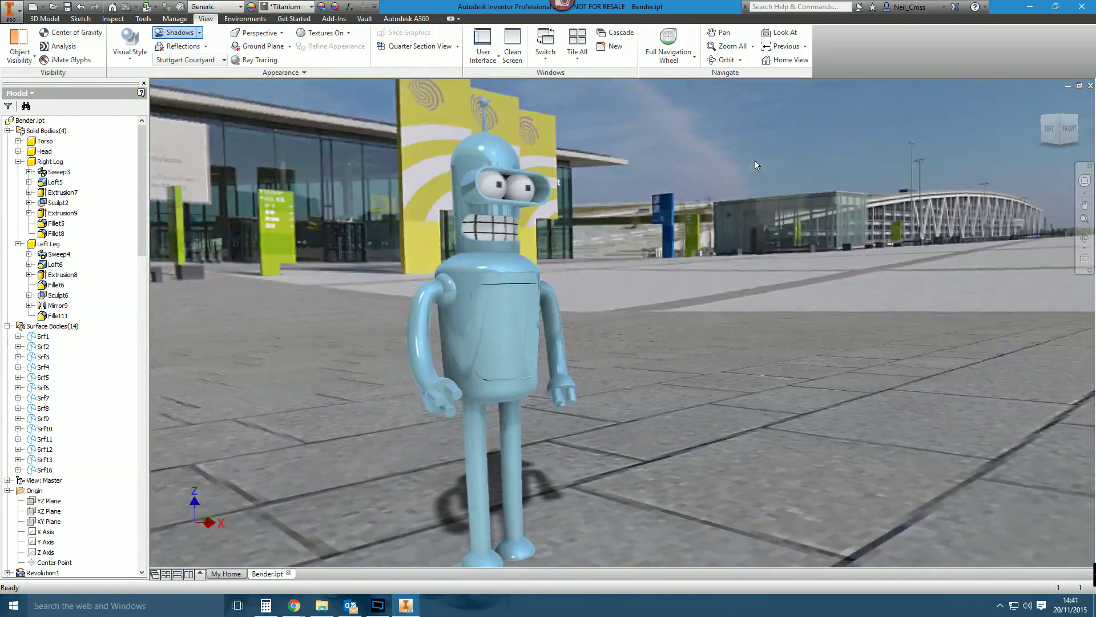